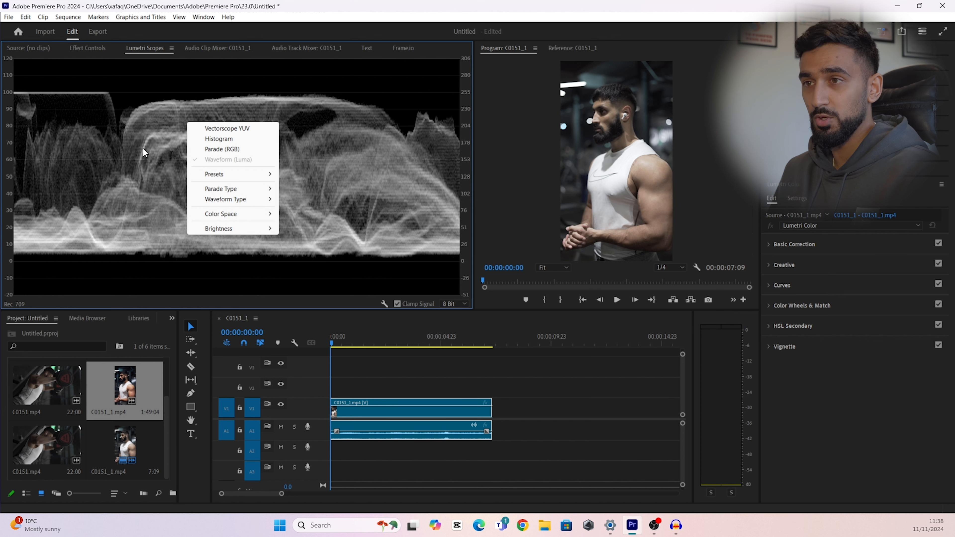
Play the C0151_1 clip from its start and examine how its luma waveform changes
{"action": "left_click", "coordinate": [149, 154]}
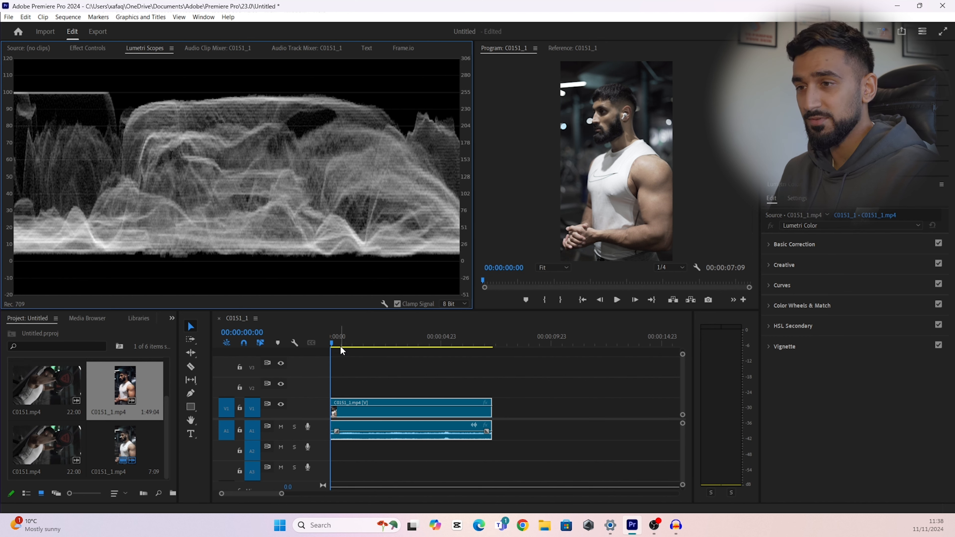
{"action": "key", "text": "space"}
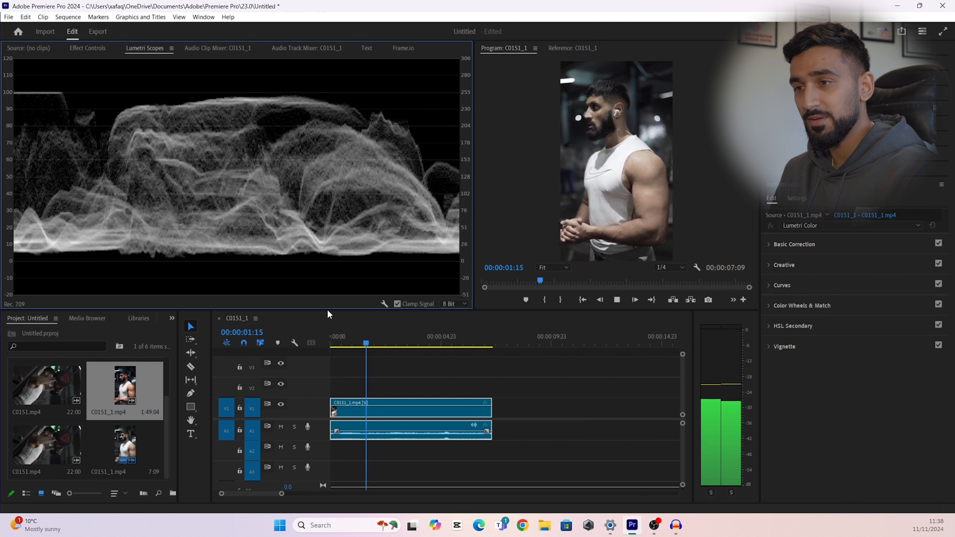
{"action": "key", "text": "space"}
{"action": "key", "text": "Home"}
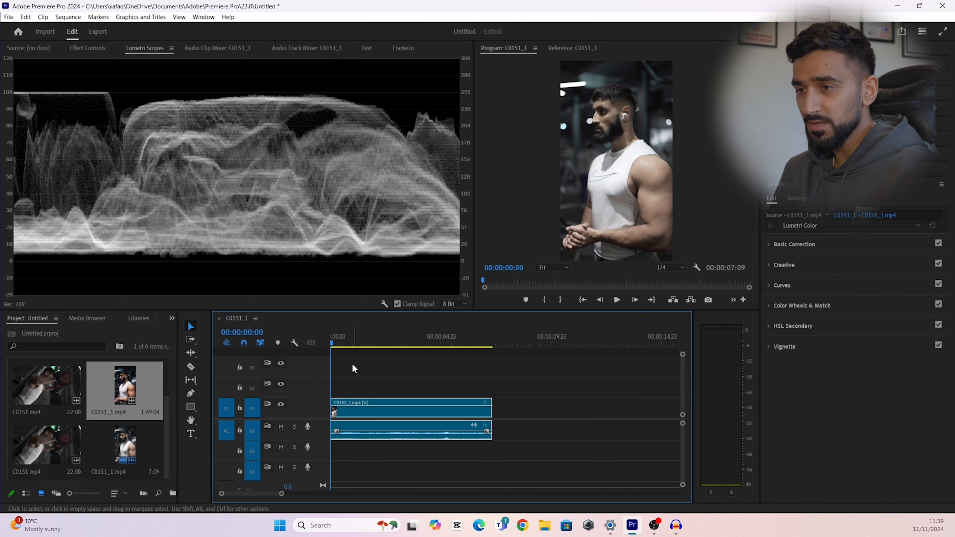
{"action": "key", "text": "space"}
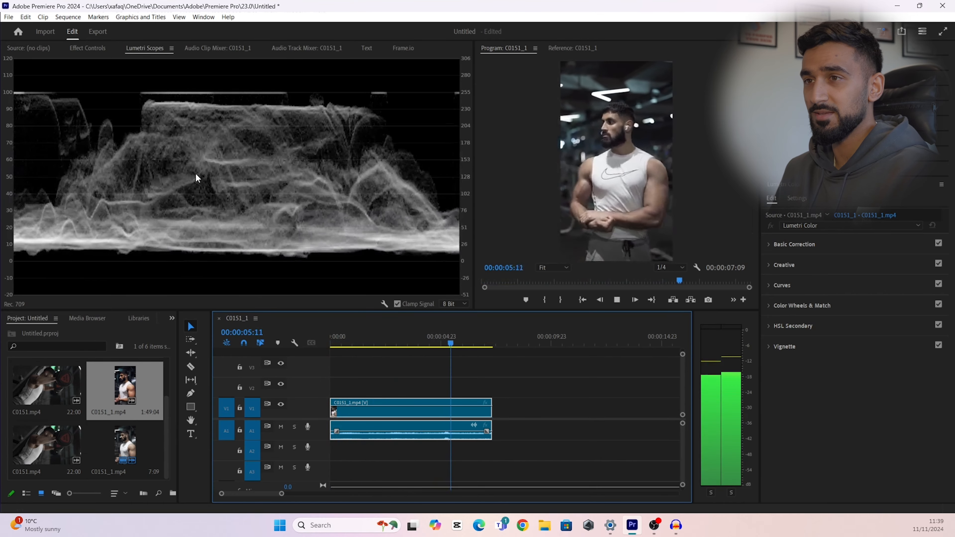
{"action": "key", "text": "space"}
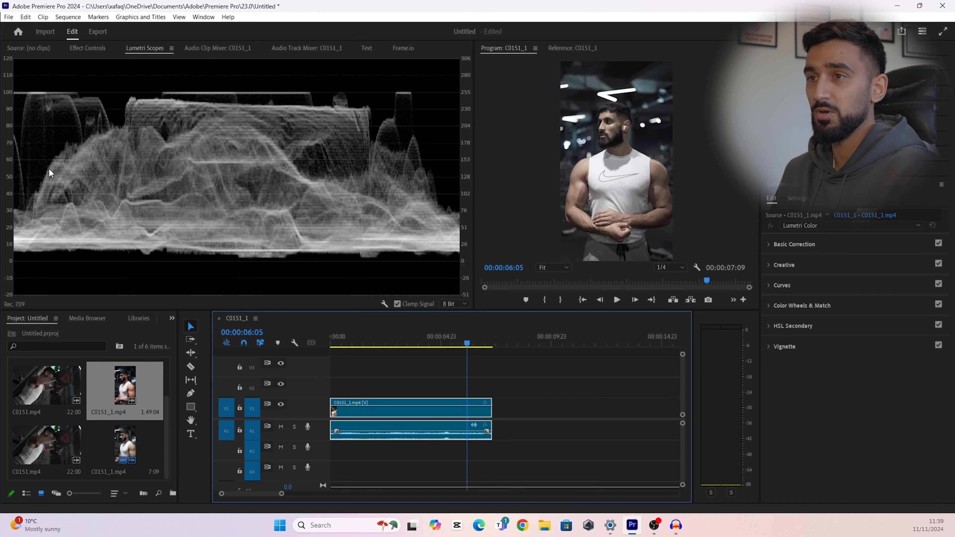
Add the Vectorscope YUV beside the luma waveform and play the clip briefly to examine its colour distribution
{"action": "right_click", "coordinate": [241, 130]}
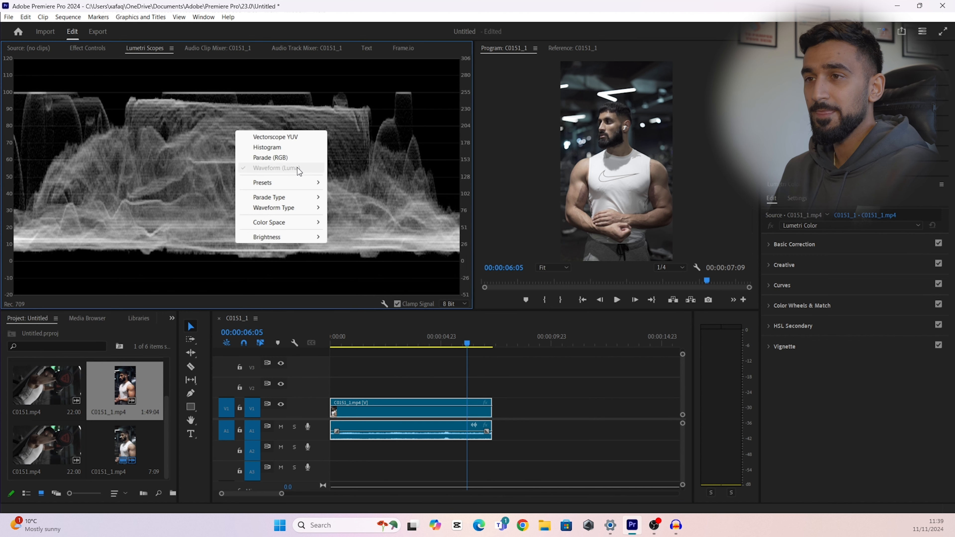
{"action": "left_click", "coordinate": [282, 138]}
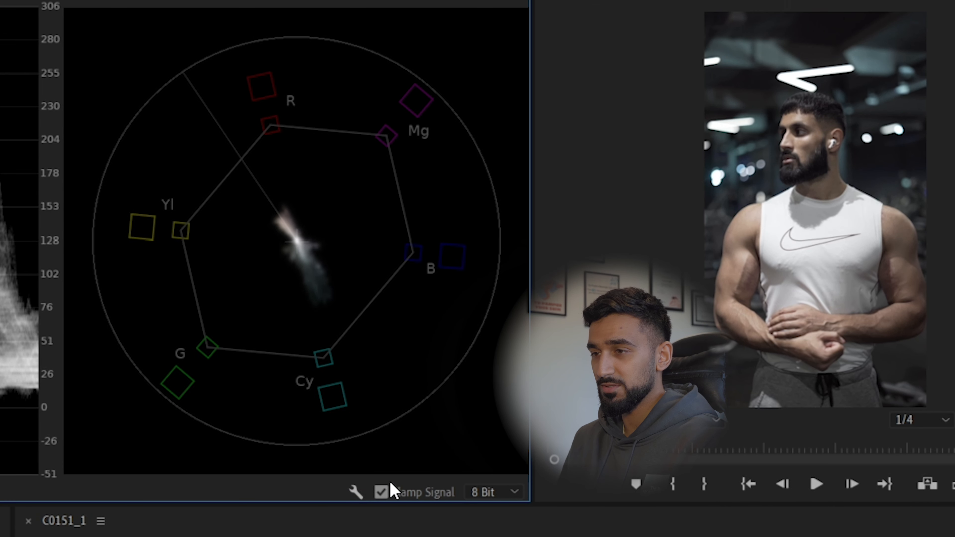
{"action": "key", "text": "space"}
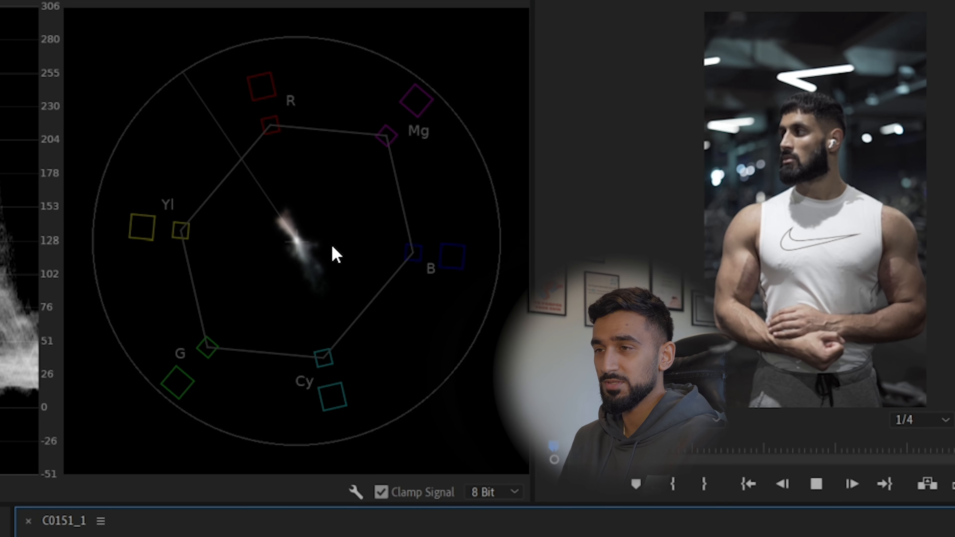
{"action": "key", "text": "space"}
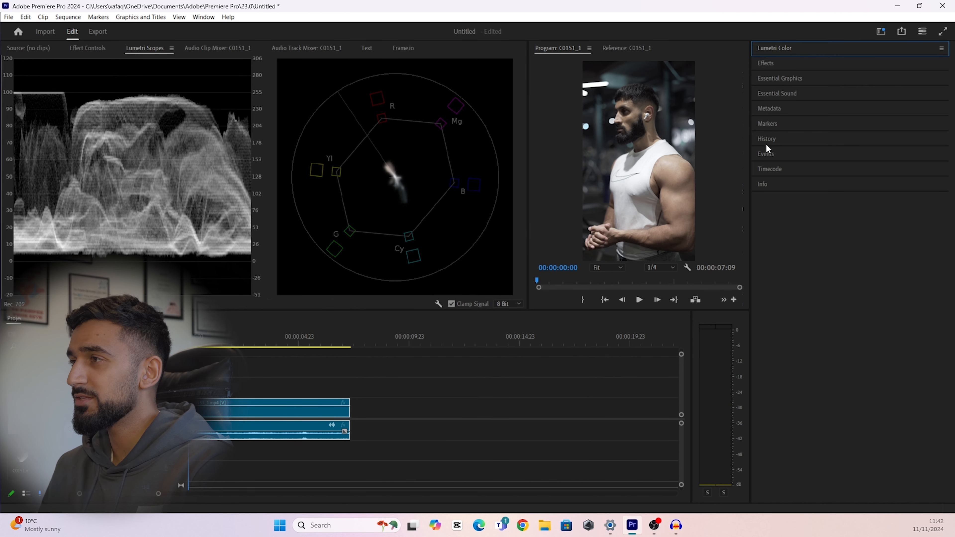
Set the clip's Saturation to 140 in the Lumetri basic correction
{"action": "left_click", "coordinate": [782, 48]}
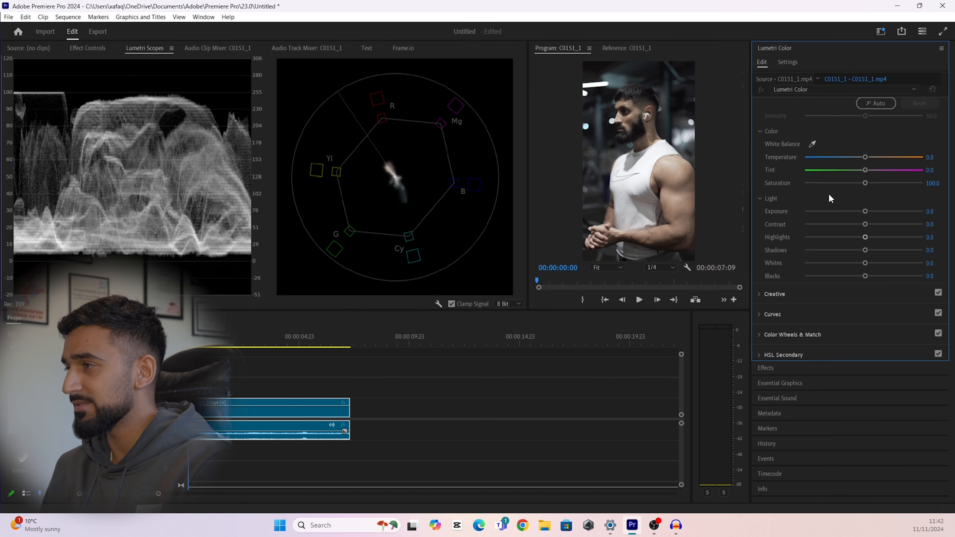
{"action": "left_click", "coordinate": [931, 184]}
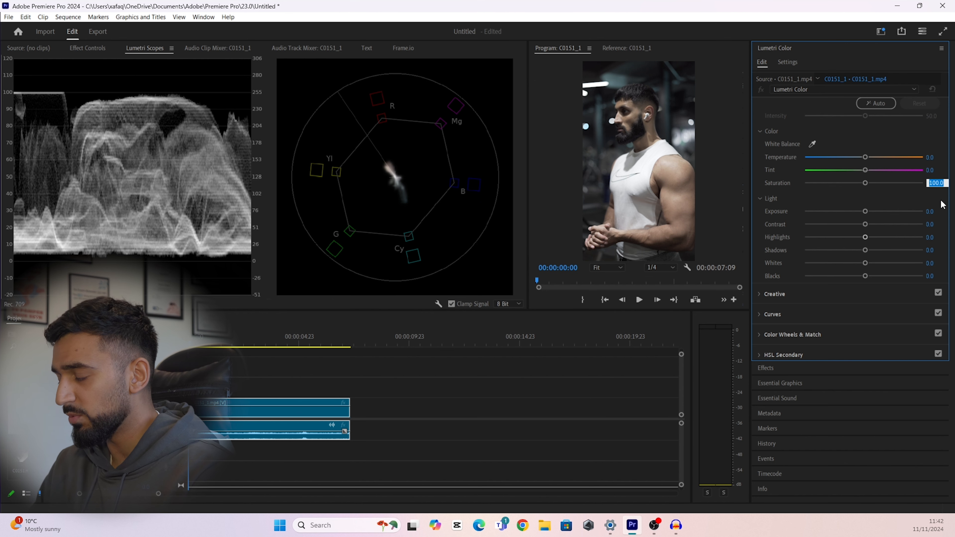
{"action": "type", "text": "140"}
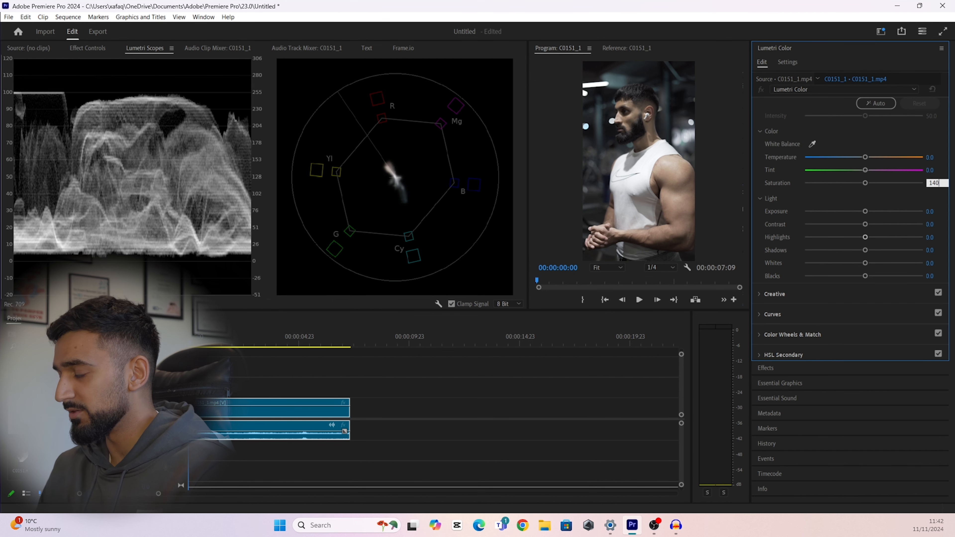
{"action": "key", "text": "Return"}
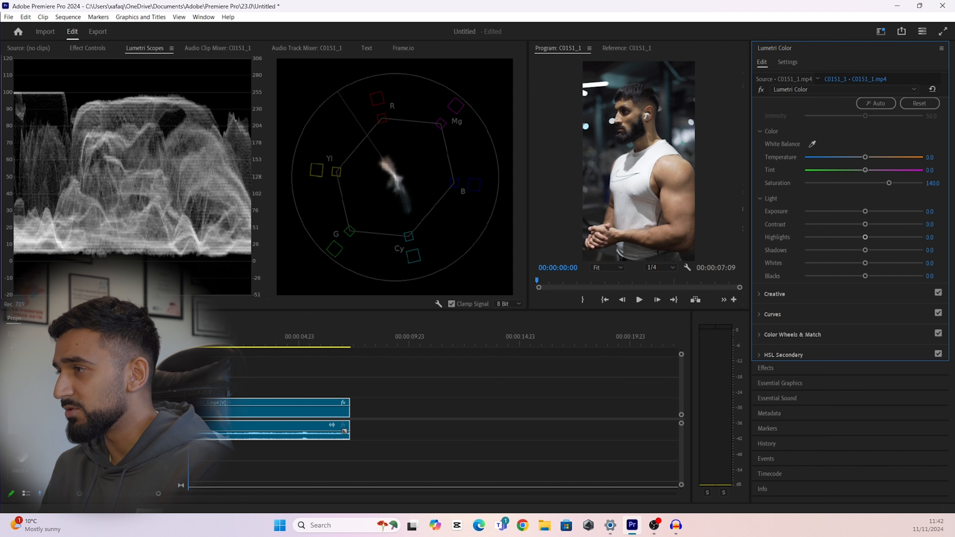
Lower the clip's Contrast to -26.4, Highlights to -22.2 and Shadows to -18.8 in the basic correction
{"action": "scroll", "coordinate": [855, 212], "scroll_direction": "down", "scroll_amount": 1}
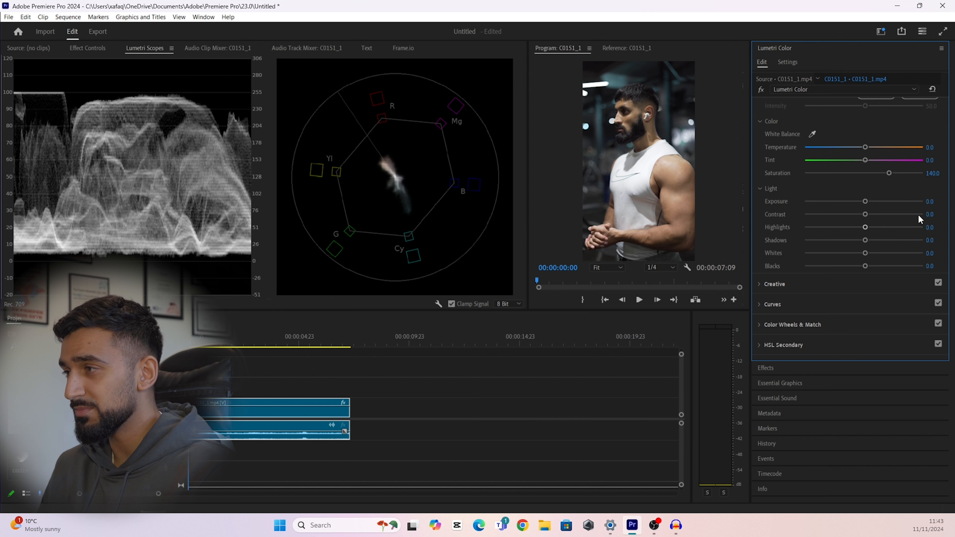
{"action": "mouse_move", "coordinate": [866, 213]}
{"action": "left_mouse_down"}
{"action": "mouse_move", "coordinate": [878, 214]}
{"action": "mouse_move", "coordinate": [850, 213]}
{"action": "mouse_move", "coordinate": [878, 211]}
{"action": "mouse_move", "coordinate": [840, 211]}
{"action": "mouse_move", "coordinate": [879, 212]}
{"action": "mouse_move", "coordinate": [841, 213]}
{"action": "mouse_move", "coordinate": [868, 213]}
{"action": "left_mouse_up"}
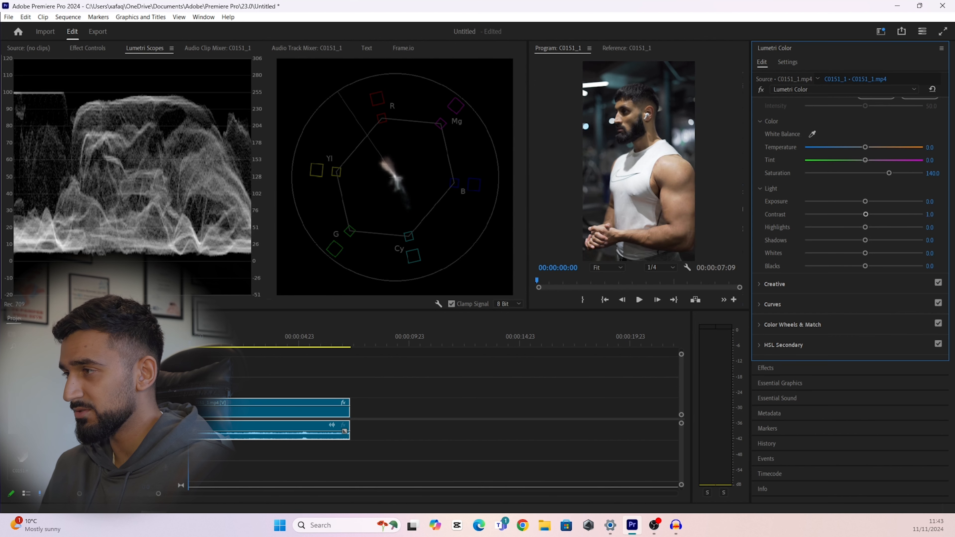
{"action": "left_click_drag", "start_coordinate": [866, 213], "coordinate": [851, 239]}
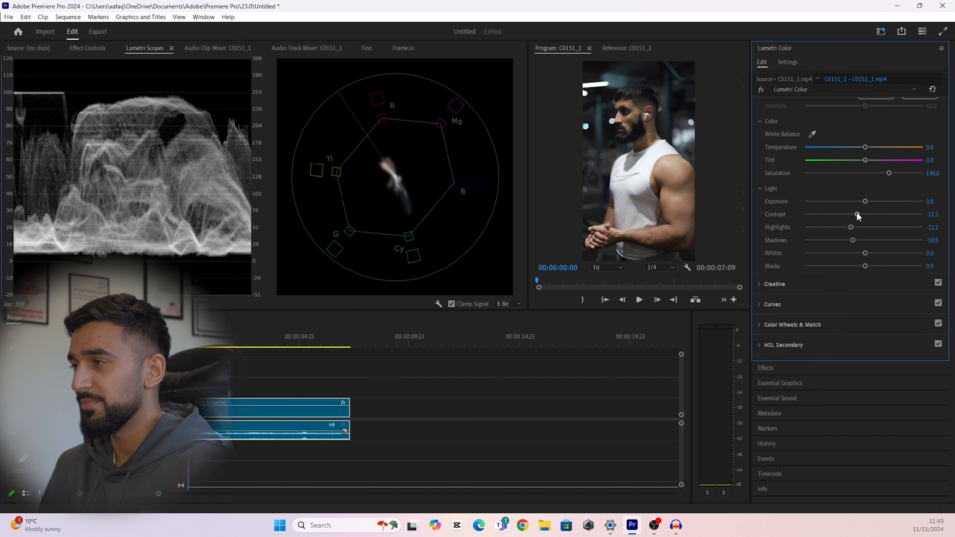
{"action": "left_click_drag", "start_coordinate": [856, 213], "coordinate": [855, 213]}
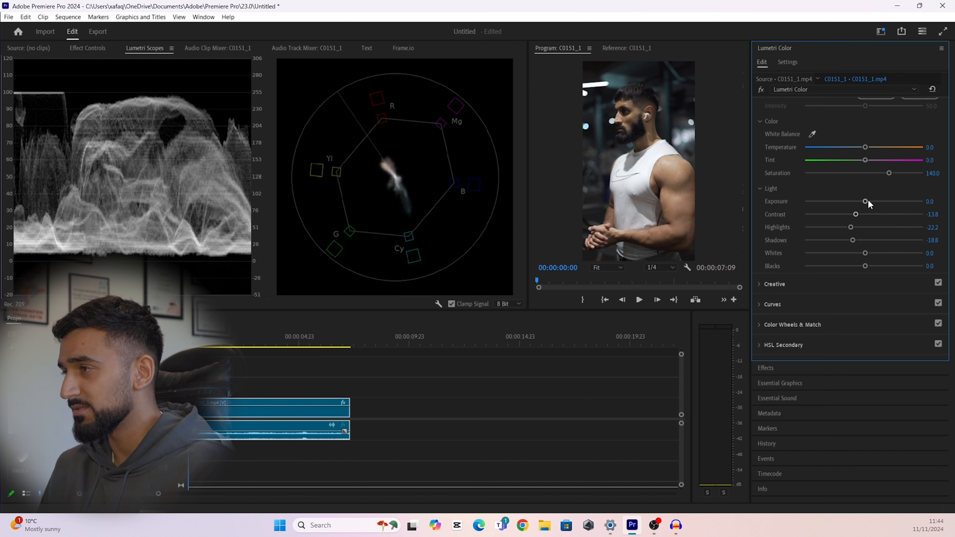
{"action": "mouse_move", "coordinate": [857, 214]}
{"action": "left_mouse_down"}
{"action": "mouse_move", "coordinate": [847, 213]}
{"action": "mouse_move", "coordinate": [872, 213]}
{"action": "left_mouse_up"}
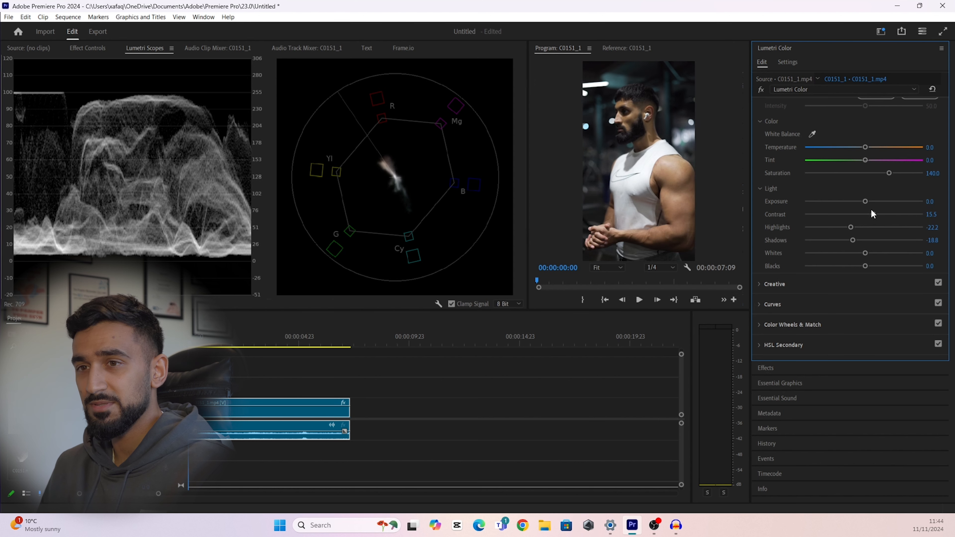
{"action": "left_click_drag", "start_coordinate": [872, 214], "coordinate": [846, 214]}
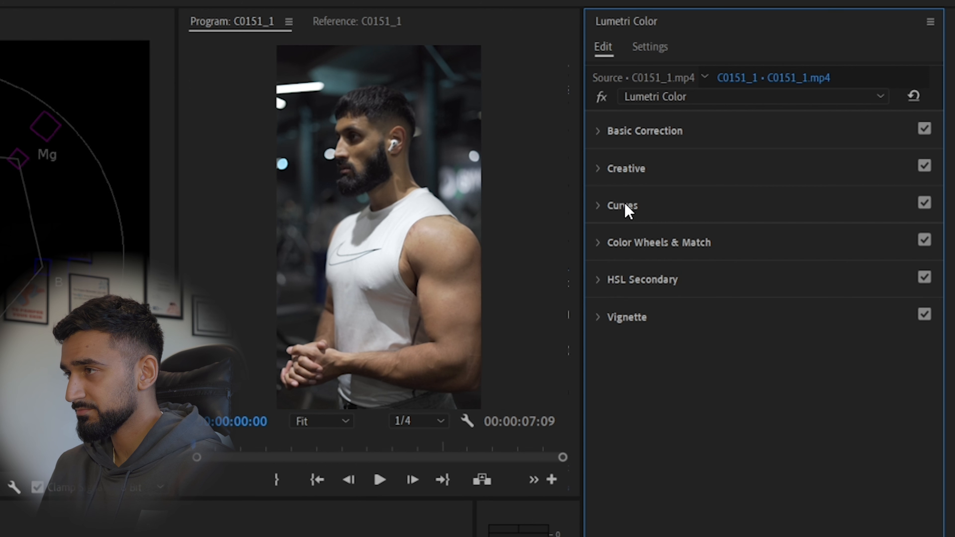
Switch the Basic Correction off and on repeatedly to compare the clip before and after, leaving it enabled
{"action": "left_click", "coordinate": [603, 130]}
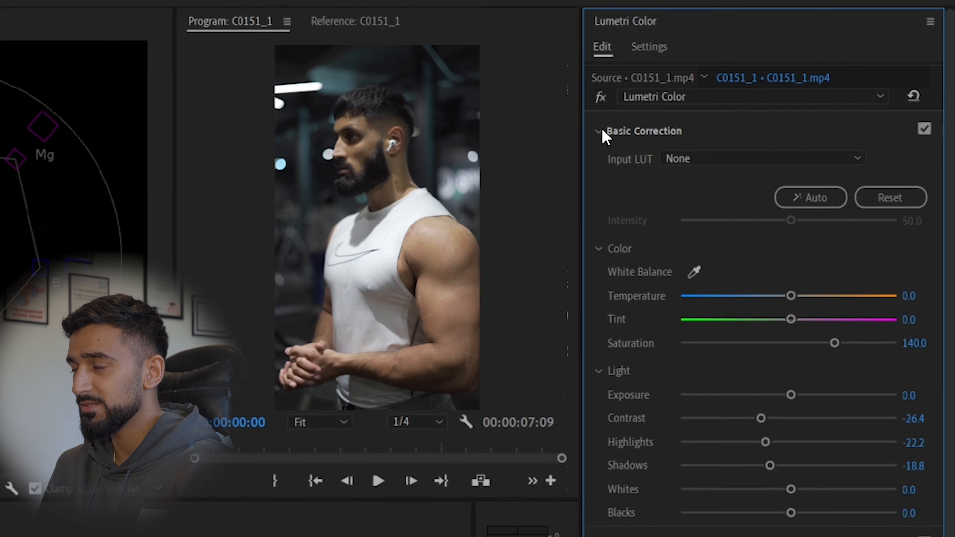
{"action": "left_click", "coordinate": [925, 129]}
{"action": "left_click", "coordinate": [924, 130]}
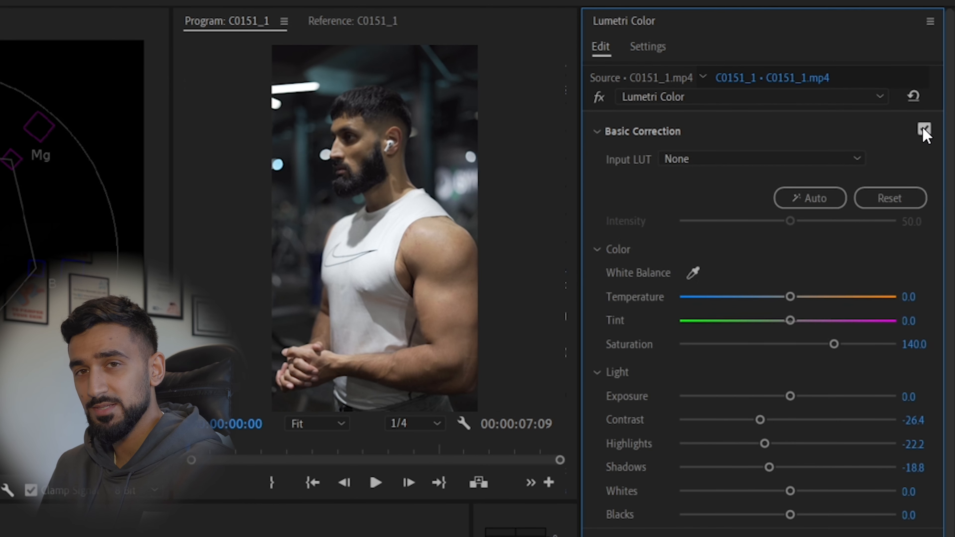
{"action": "left_click", "coordinate": [924, 130]}
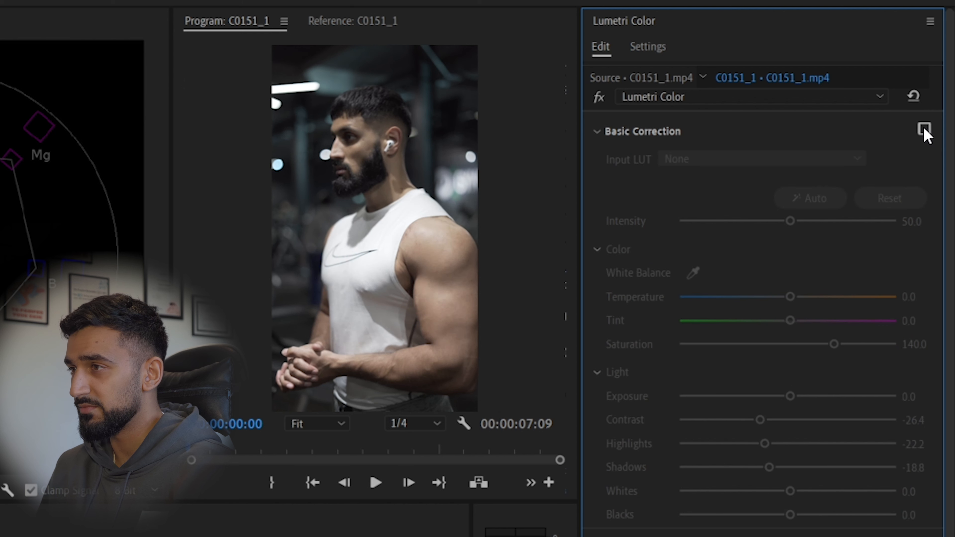
{"action": "left_click", "coordinate": [924, 130]}
{"action": "left_click", "coordinate": [924, 130]}
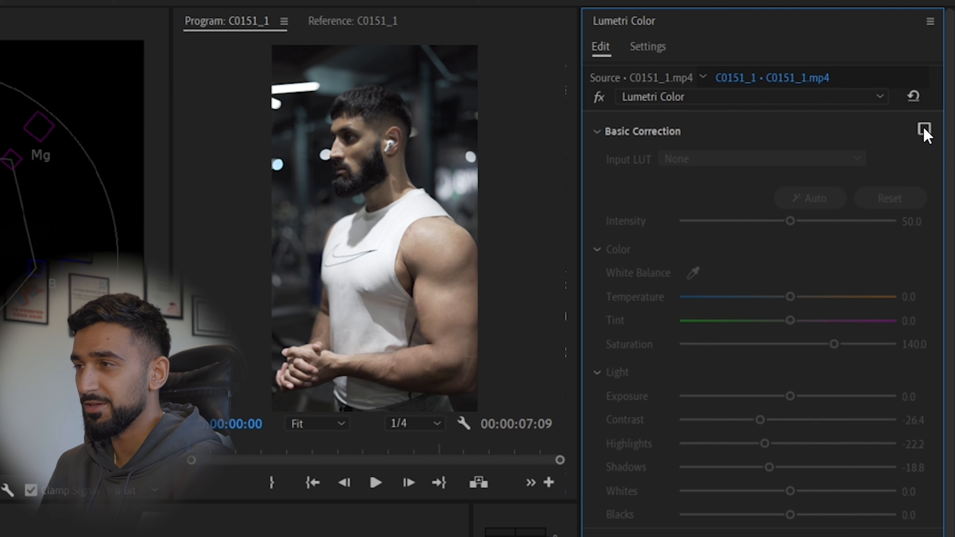
{"action": "left_click", "coordinate": [925, 130]}
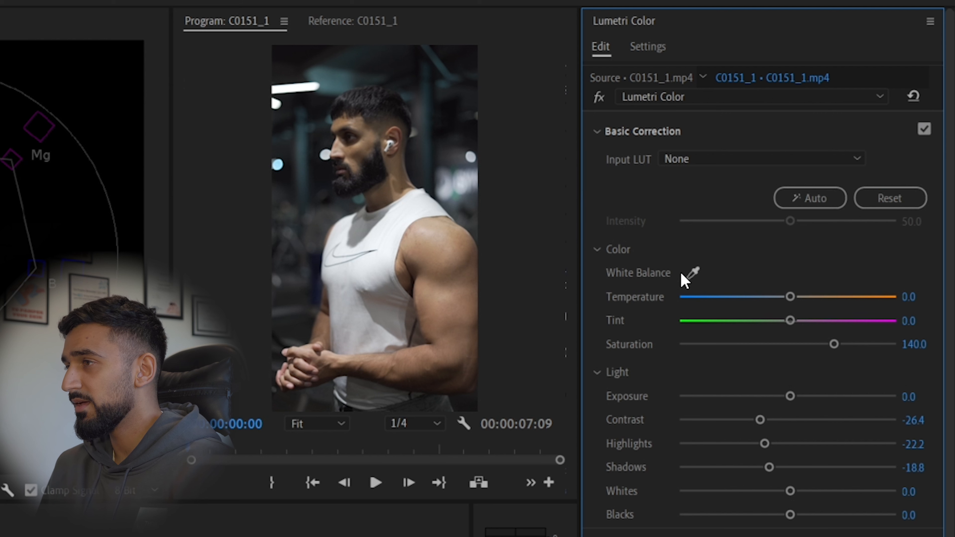
{"action": "left_click", "coordinate": [605, 134]}
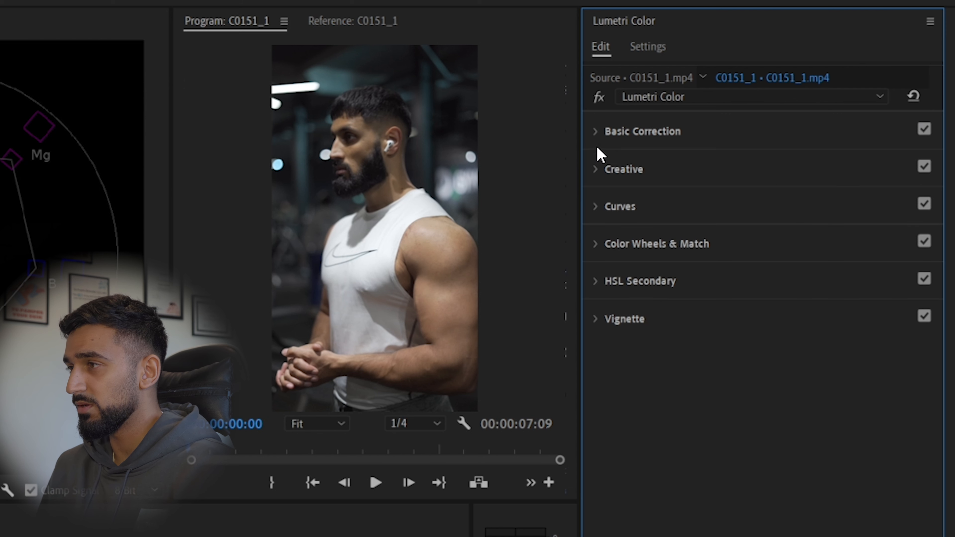
Shape the white RGB curve into a gentle S with quarter, middle and three-quarter points, lowering shadows and midtones and raising highlights
{"action": "left_click", "coordinate": [592, 207]}
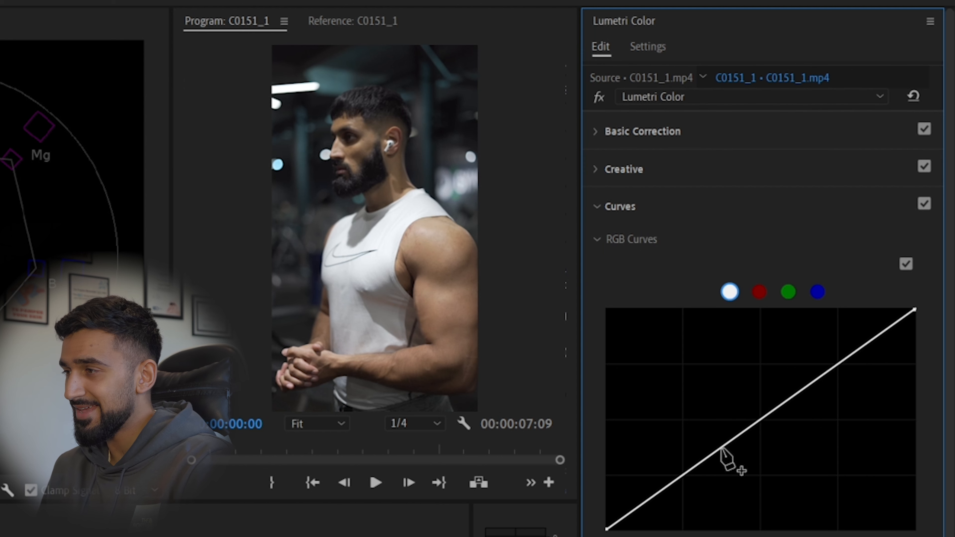
{"action": "left_click", "coordinate": [682, 475]}
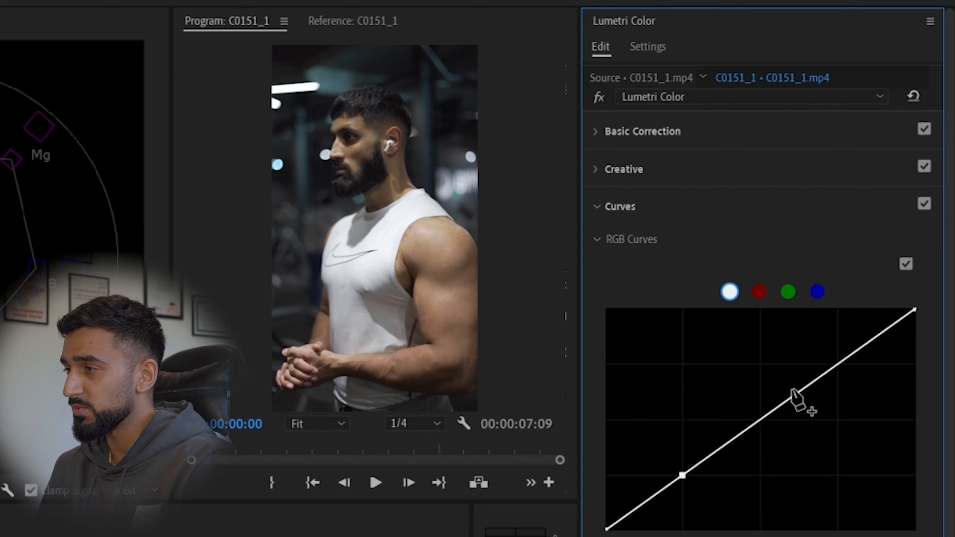
{"action": "left_click", "coordinate": [761, 419]}
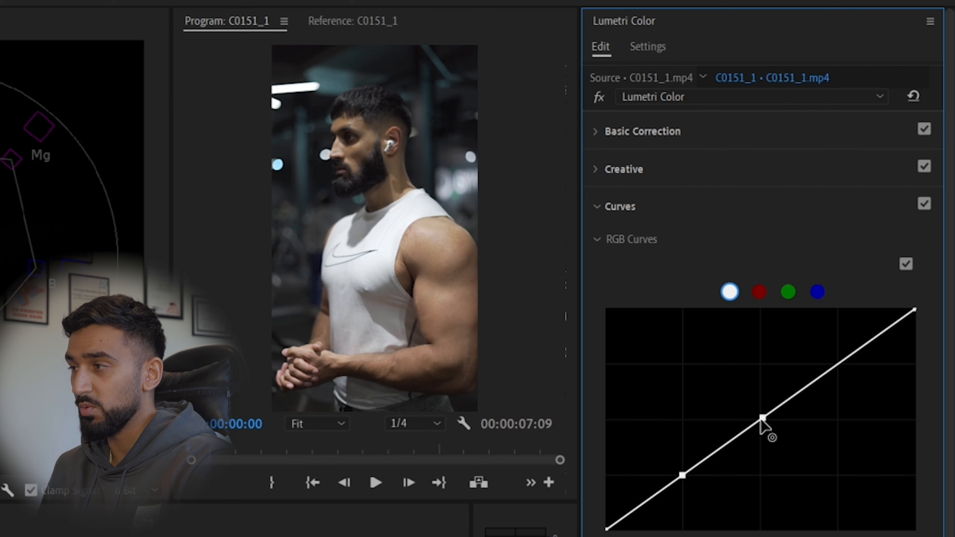
{"action": "left_click", "coordinate": [837, 363]}
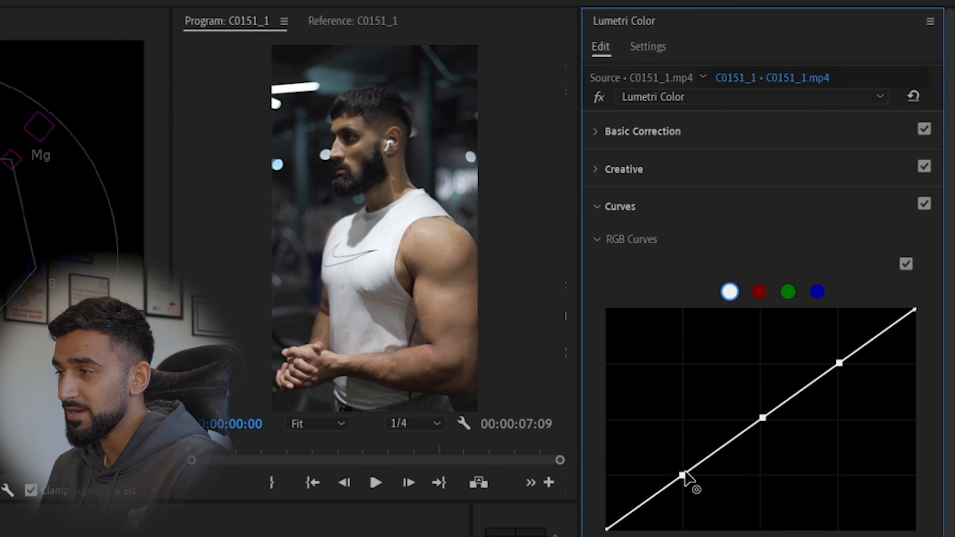
{"action": "left_click_drag", "start_coordinate": [682, 476], "coordinate": [655, 502]}
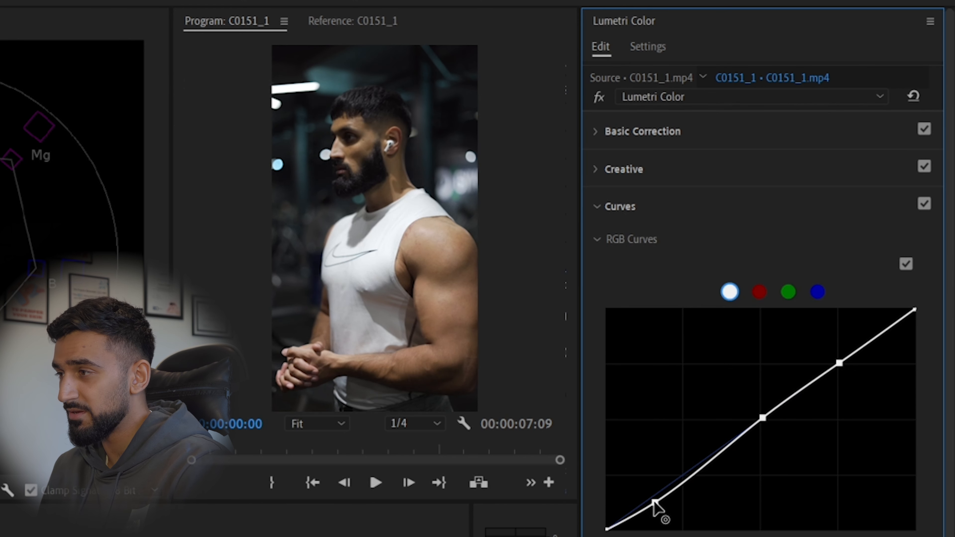
{"action": "left_click_drag", "start_coordinate": [761, 419], "coordinate": [766, 429]}
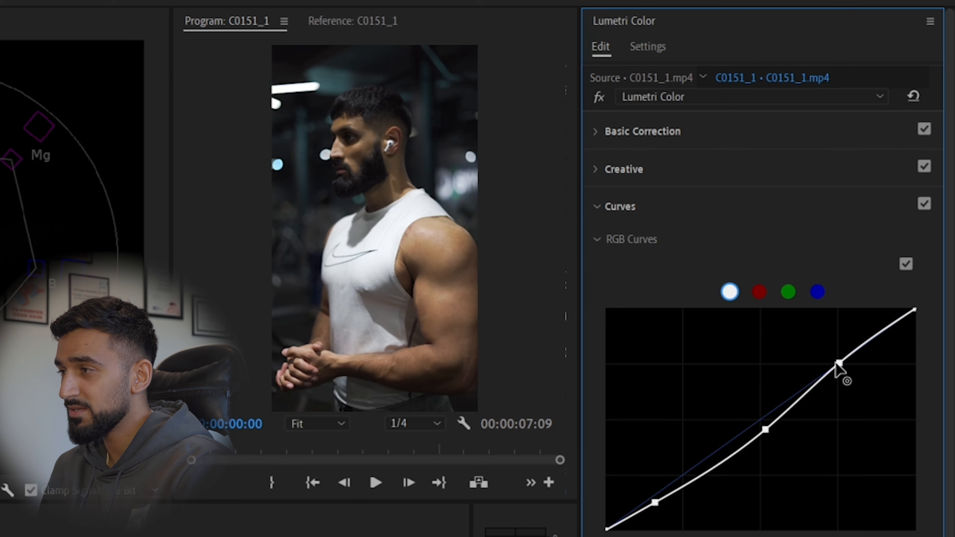
{"action": "left_click_drag", "start_coordinate": [839, 363], "coordinate": [849, 345]}
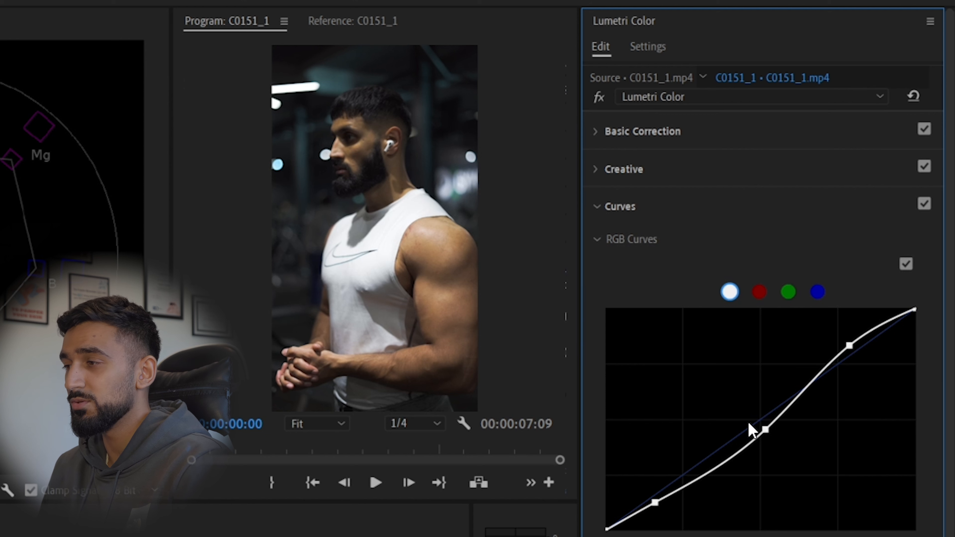
Compare the clip with and without the RGB curve, leave the curve enabled and collapse the Curves section
{"action": "left_click", "coordinate": [906, 265]}
{"action": "left_click", "coordinate": [907, 264]}
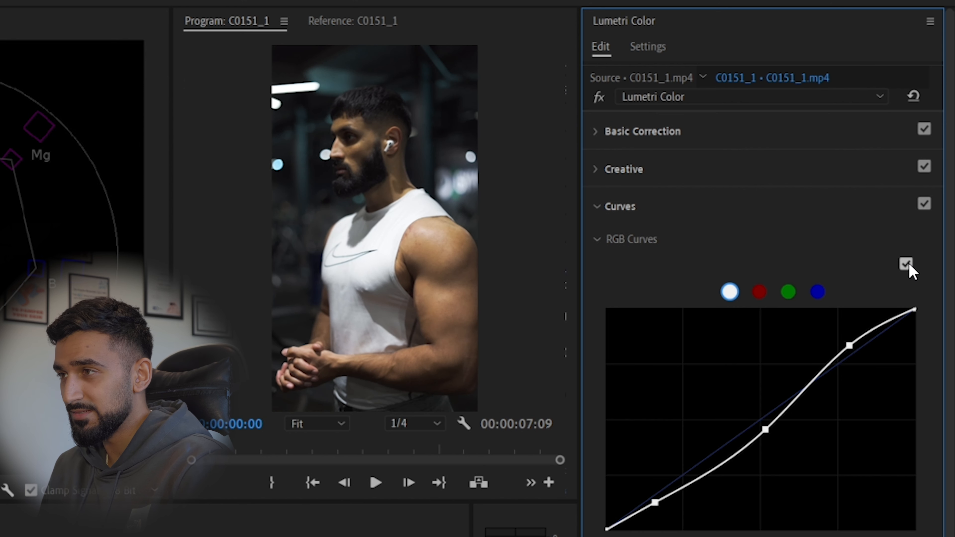
{"action": "left_click", "coordinate": [907, 265]}
{"action": "left_click", "coordinate": [907, 264]}
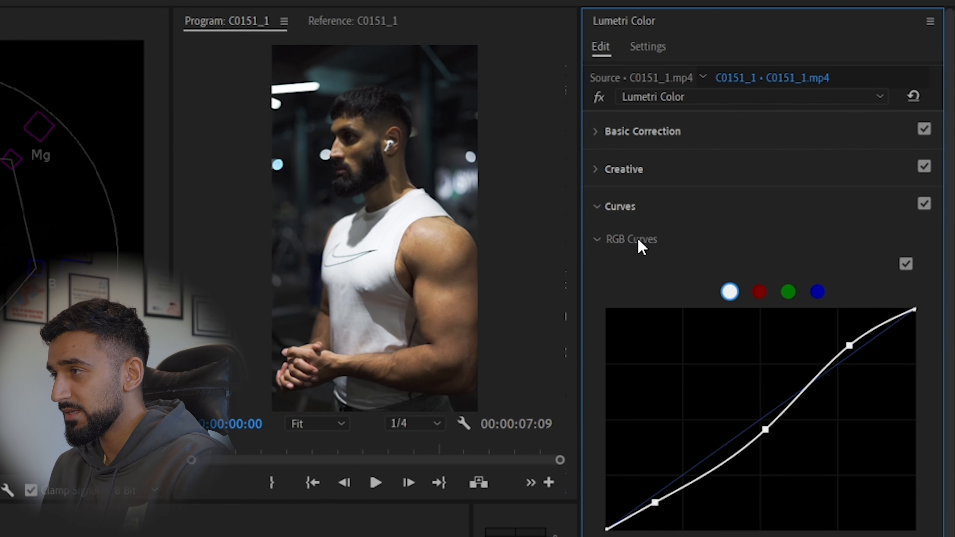
{"action": "left_click", "coordinate": [607, 207]}
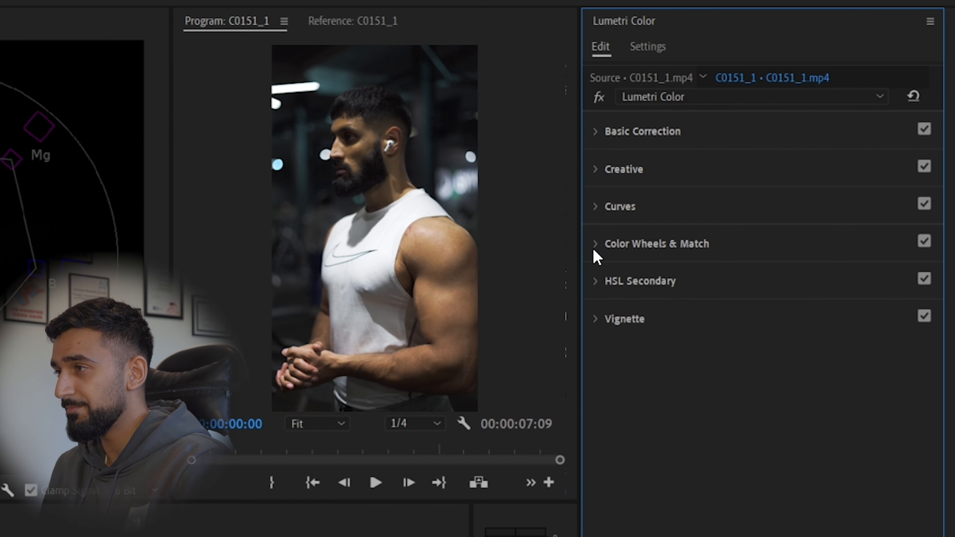
Use the Color Wheels & Match sliders to darken the shadows and highlights slightly and brighten the midtones
{"action": "left_click", "coordinate": [602, 243]}
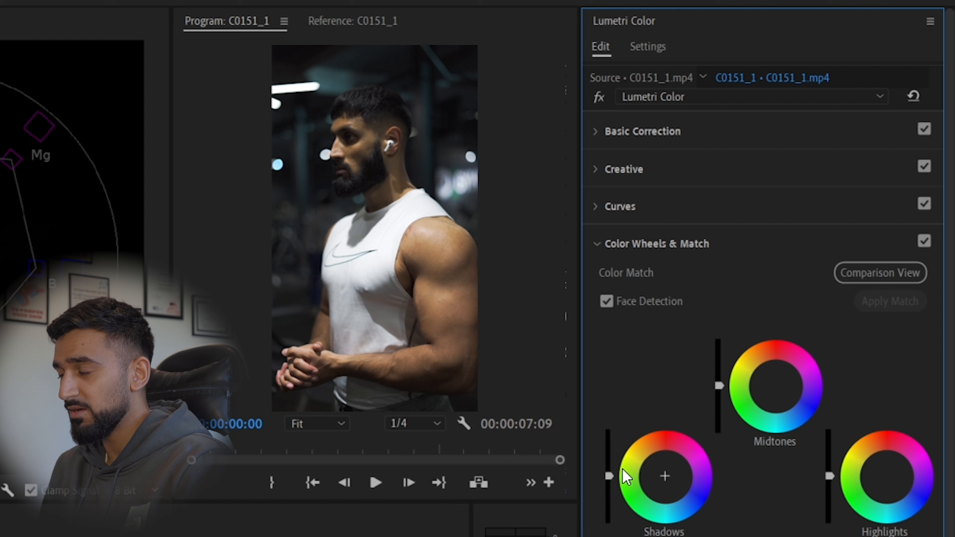
{"action": "left_click", "coordinate": [609, 476]}
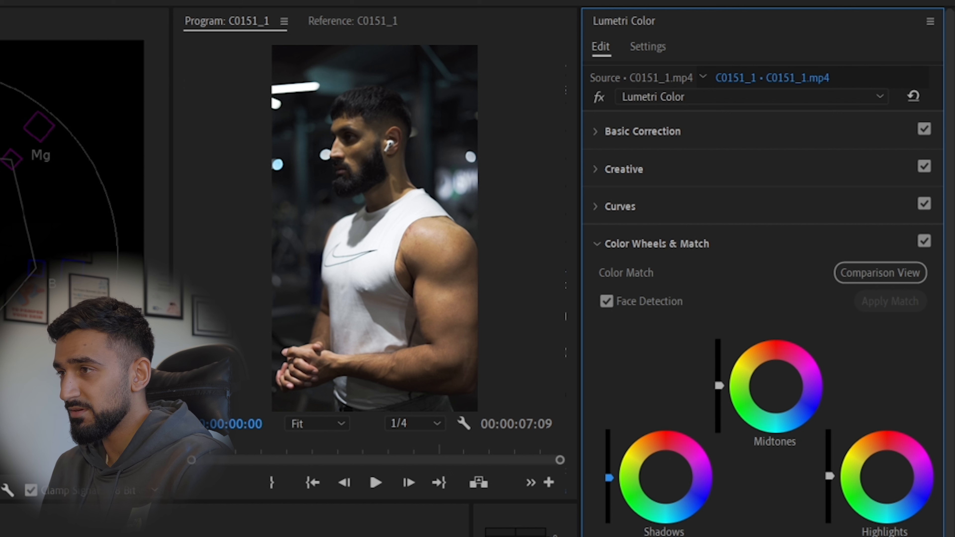
{"action": "left_click", "coordinate": [829, 477]}
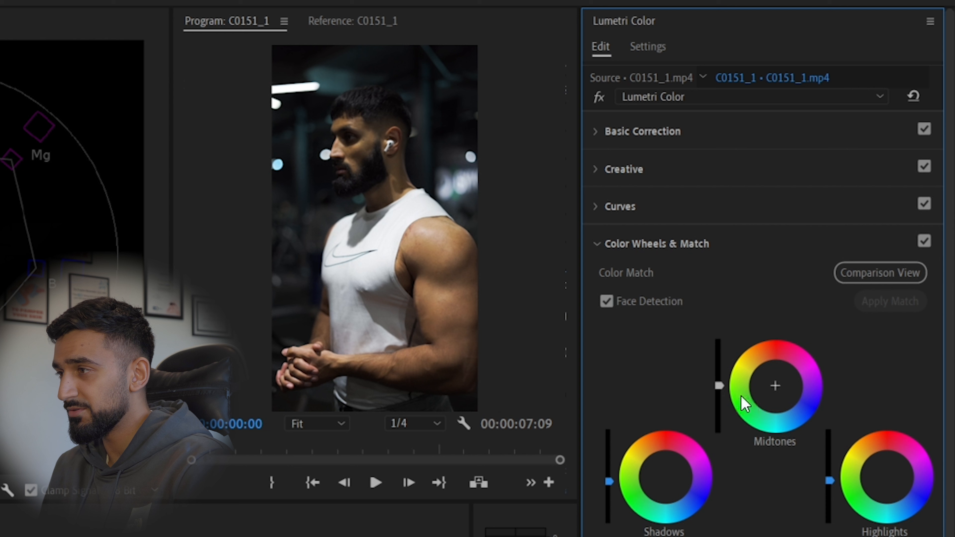
{"action": "left_click", "coordinate": [719, 385]}
{"action": "left_click_drag", "start_coordinate": [719, 376], "coordinate": [719, 370]}
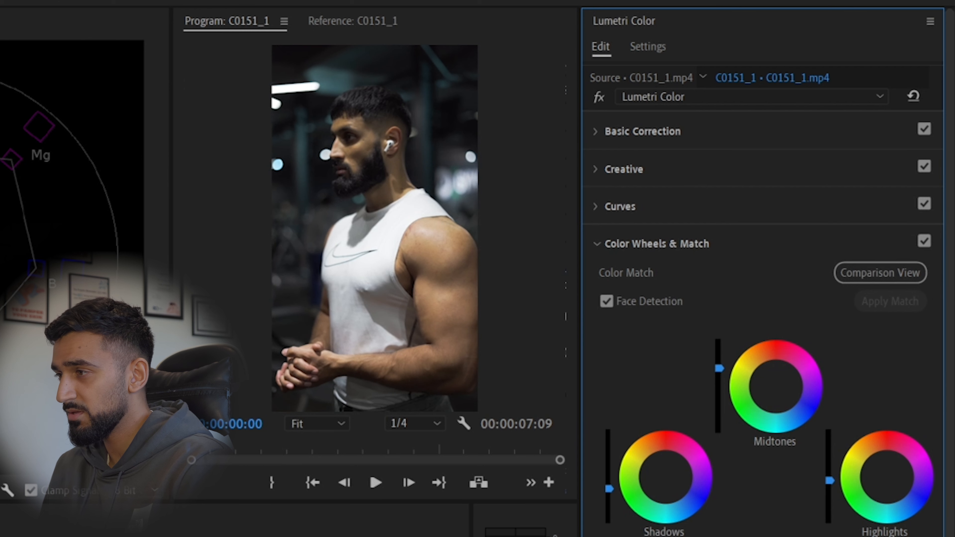
{"action": "left_click_drag", "start_coordinate": [831, 481], "coordinate": [831, 486]}
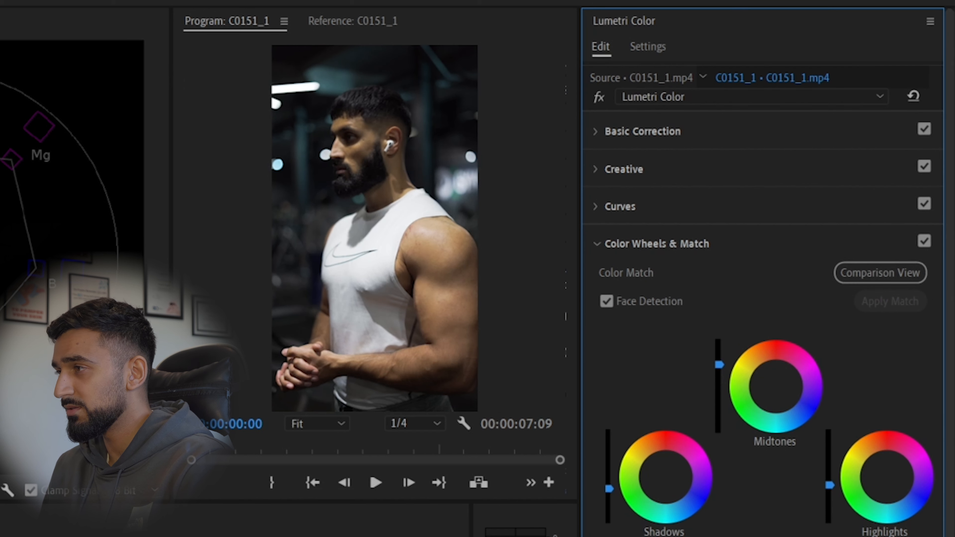
Compare the clip with and without the color wheel adjustments, leave them enabled and lower the midtones a touch
{"action": "left_click", "coordinate": [926, 240]}
{"action": "left_click", "coordinate": [926, 240]}
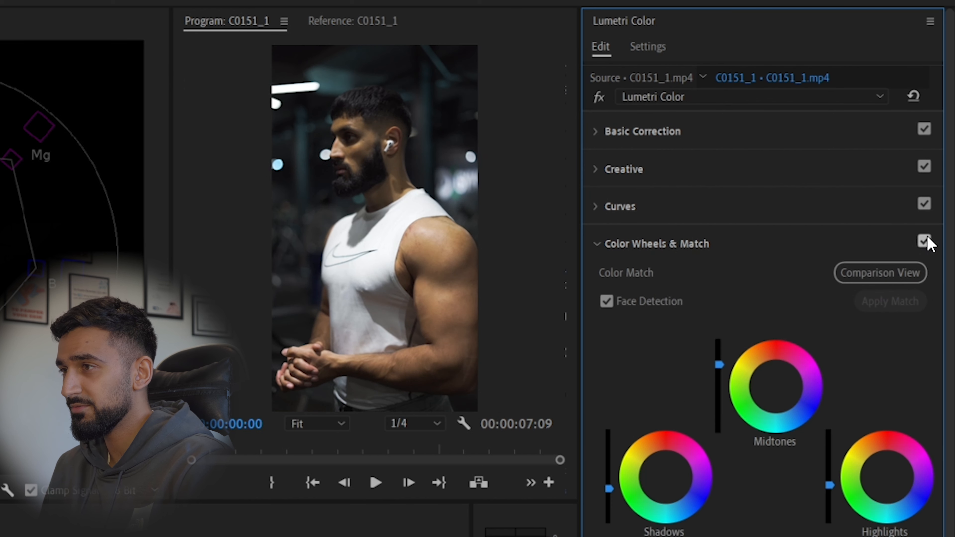
{"action": "left_click", "coordinate": [924, 240]}
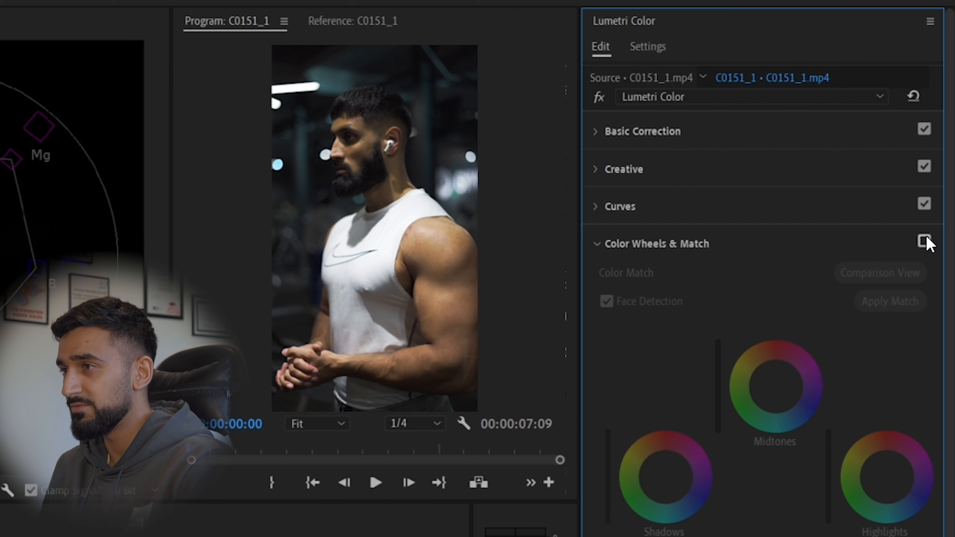
{"action": "left_click", "coordinate": [924, 240]}
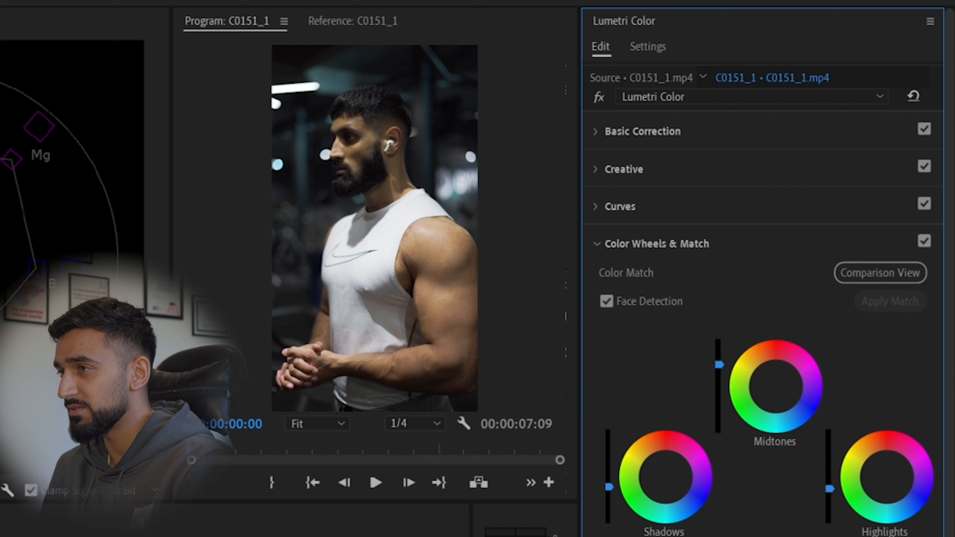
{"action": "left_click_drag", "start_coordinate": [720, 366], "coordinate": [719, 367]}
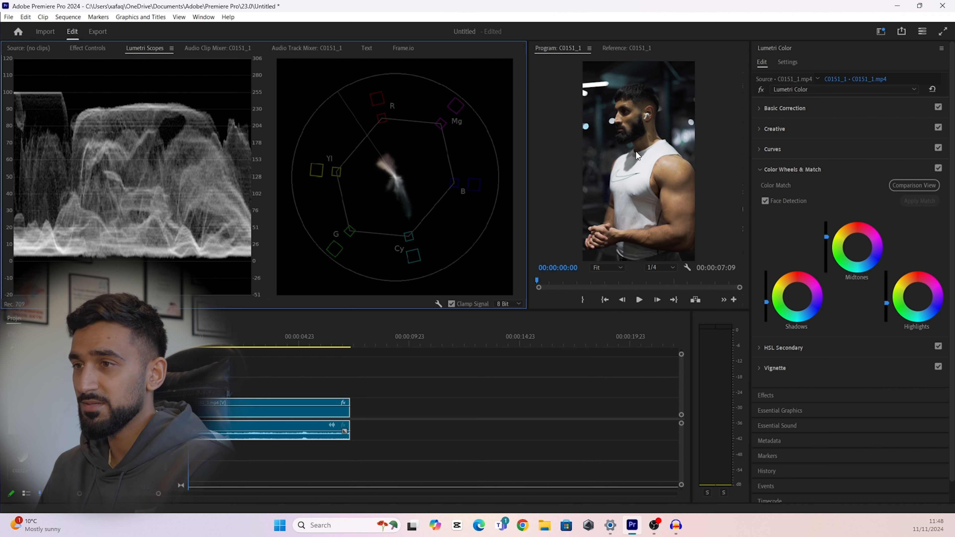
Start an HSL Secondary key by sampling the skin on the man's upper arm, and show the Color/Gray mask
{"action": "left_click", "coordinate": [760, 129]}
{"action": "left_click", "coordinate": [760, 130]}
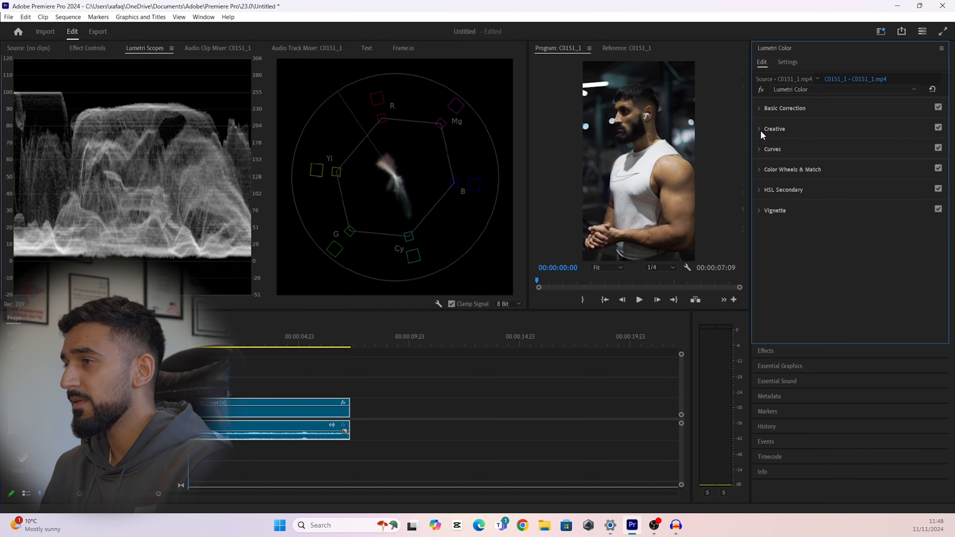
{"action": "left_click", "coordinate": [760, 191]}
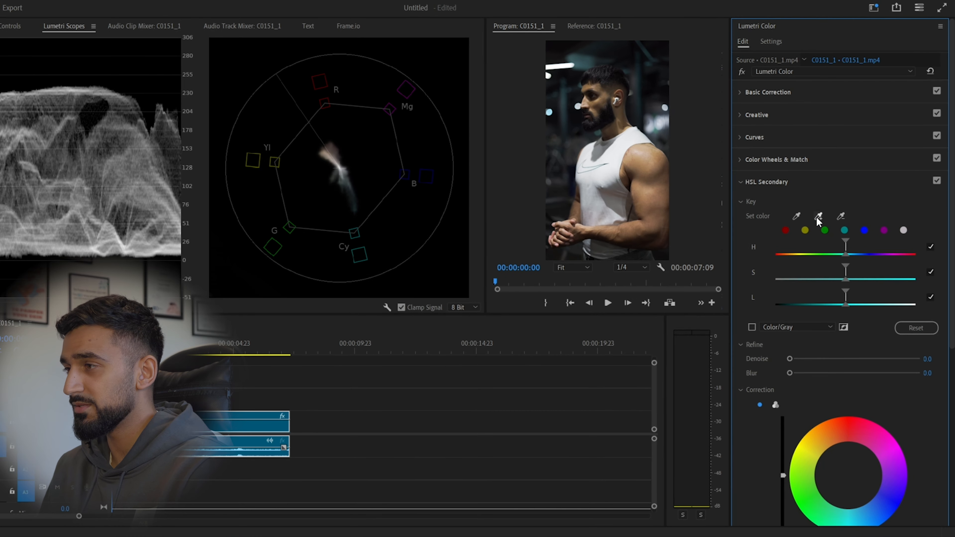
{"action": "left_click", "coordinate": [797, 208]}
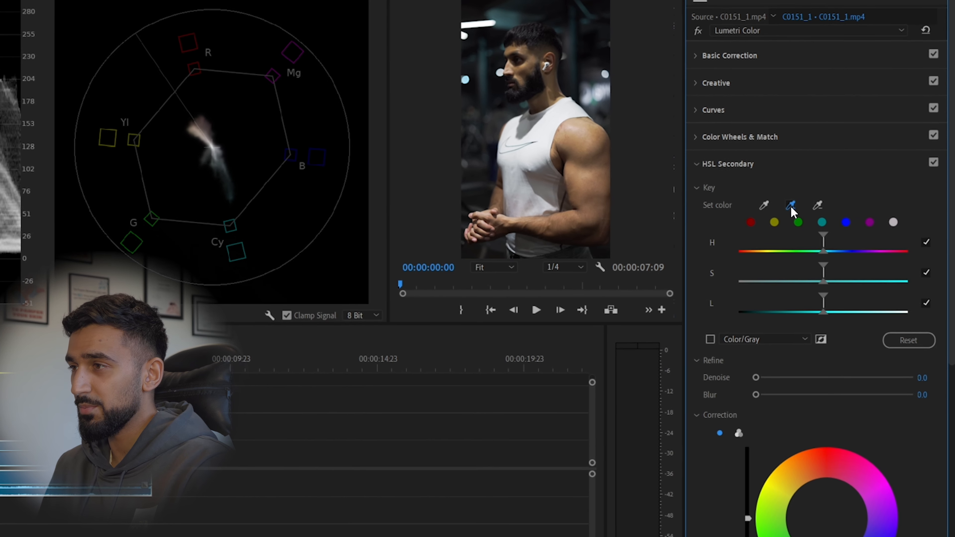
{"action": "left_click", "coordinate": [598, 148]}
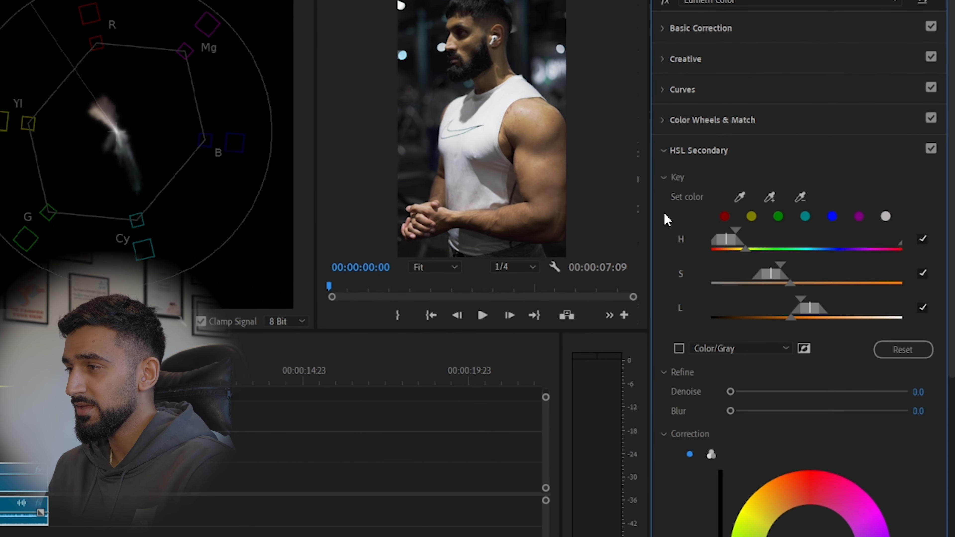
{"action": "left_click", "coordinate": [679, 349]}
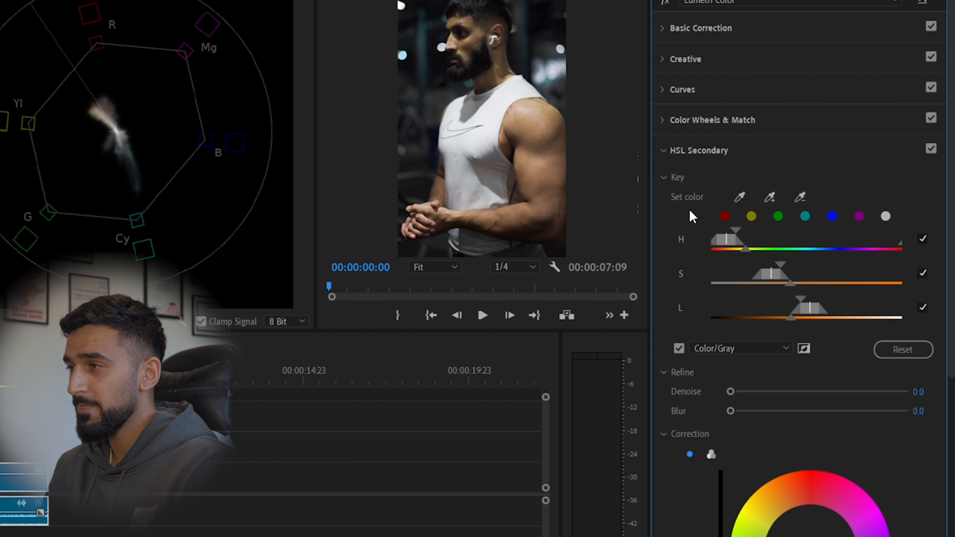
Extend the HSL key with additional skin samples from the bright shoulder and the shaded outer edge of the arm
{"action": "left_click", "coordinate": [536, 106]}
{"action": "left_click", "coordinate": [769, 197]}
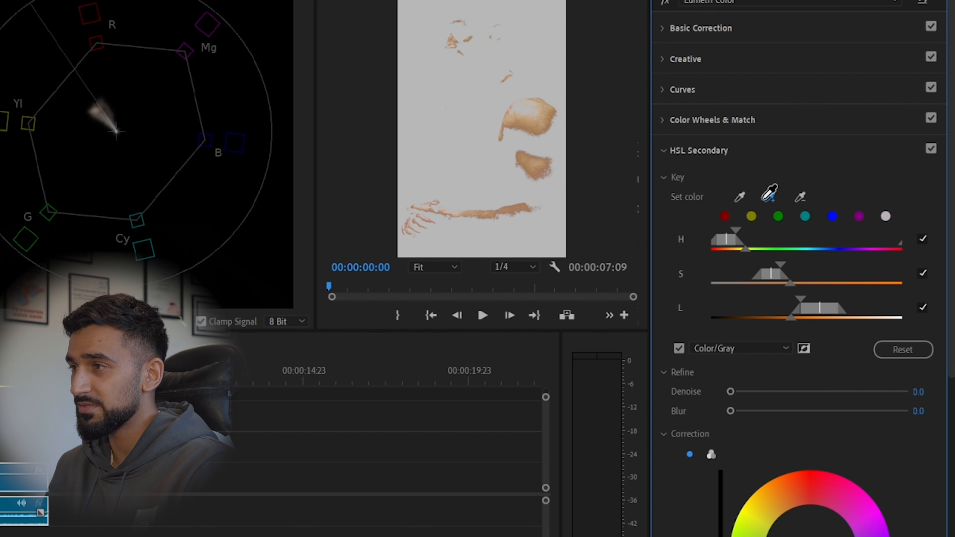
{"action": "left_click", "coordinate": [527, 115]}
{"action": "left_click", "coordinate": [770, 196]}
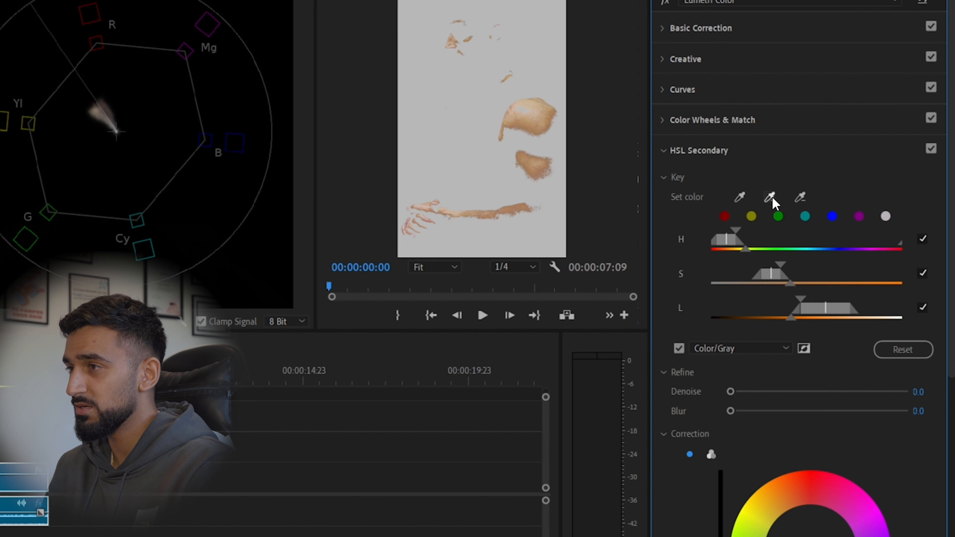
{"action": "left_click", "coordinate": [560, 135]}
{"action": "left_click", "coordinate": [769, 197]}
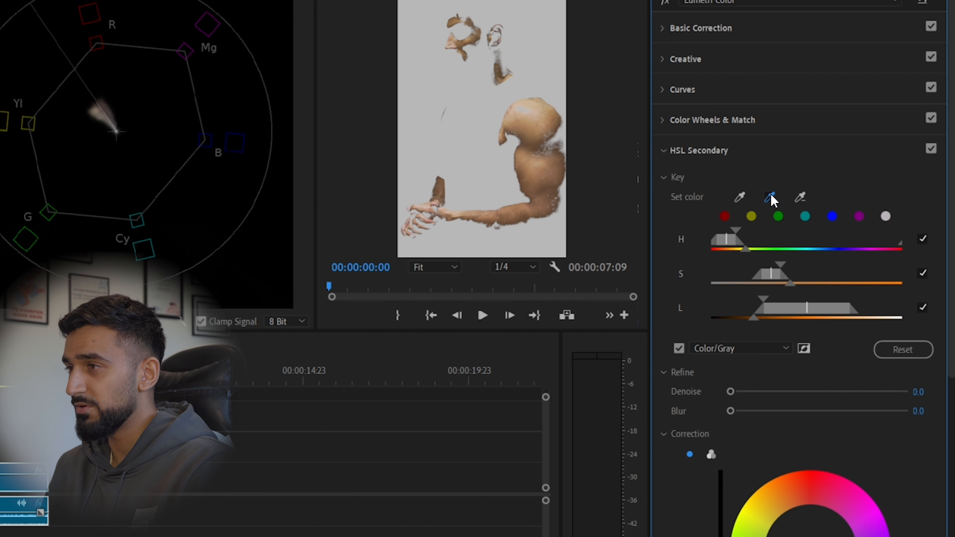
{"action": "left_click", "coordinate": [562, 132]}
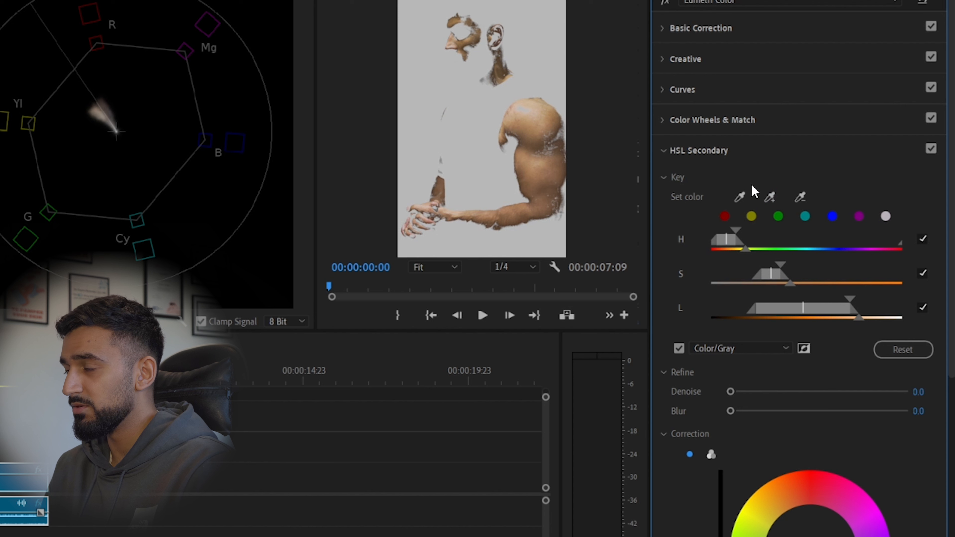
Widen the HSL key further with skin samples from the outer arm, the shoulder beside the shirt and the upper arm
{"action": "left_click", "coordinate": [769, 195]}
{"action": "left_click", "coordinate": [560, 139]}
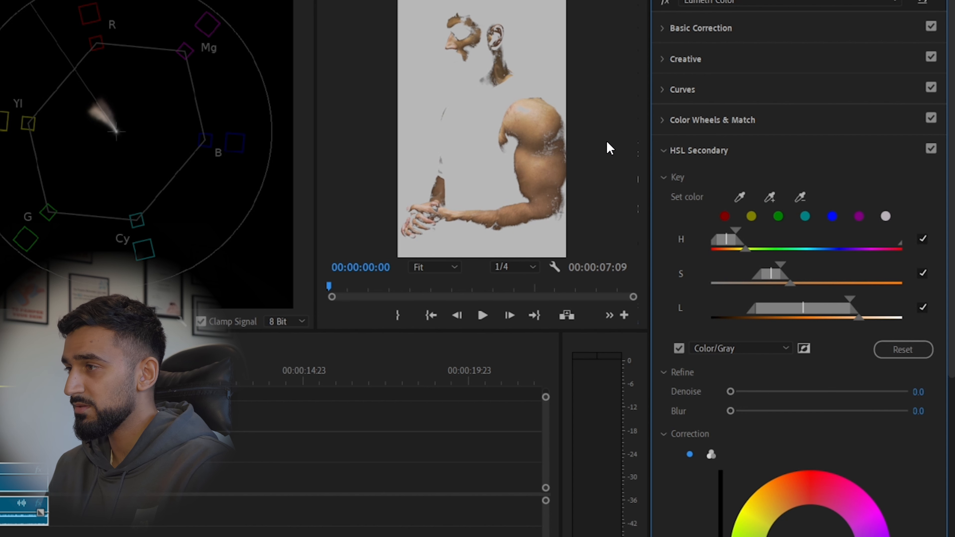
{"action": "left_click", "coordinate": [770, 196]}
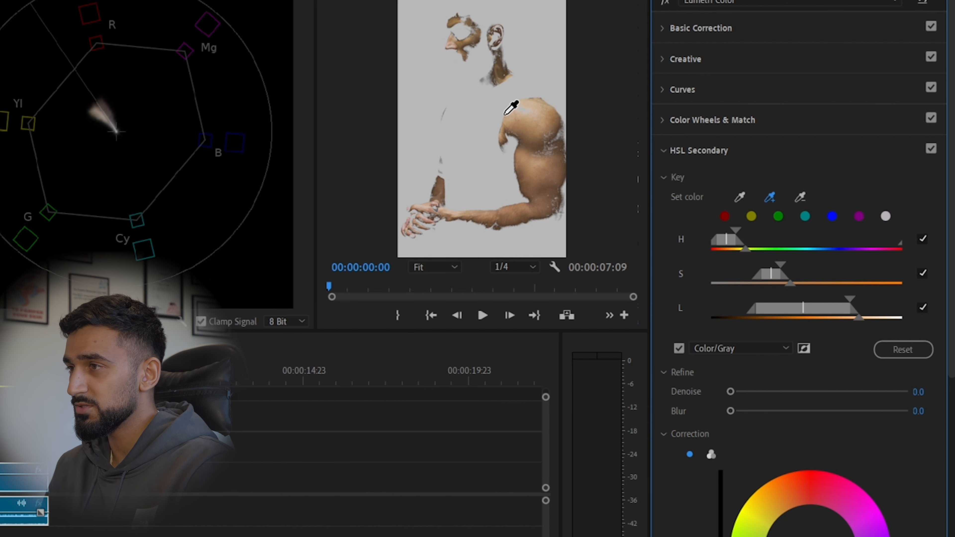
{"action": "left_click", "coordinate": [508, 107]}
{"action": "left_click", "coordinate": [770, 196]}
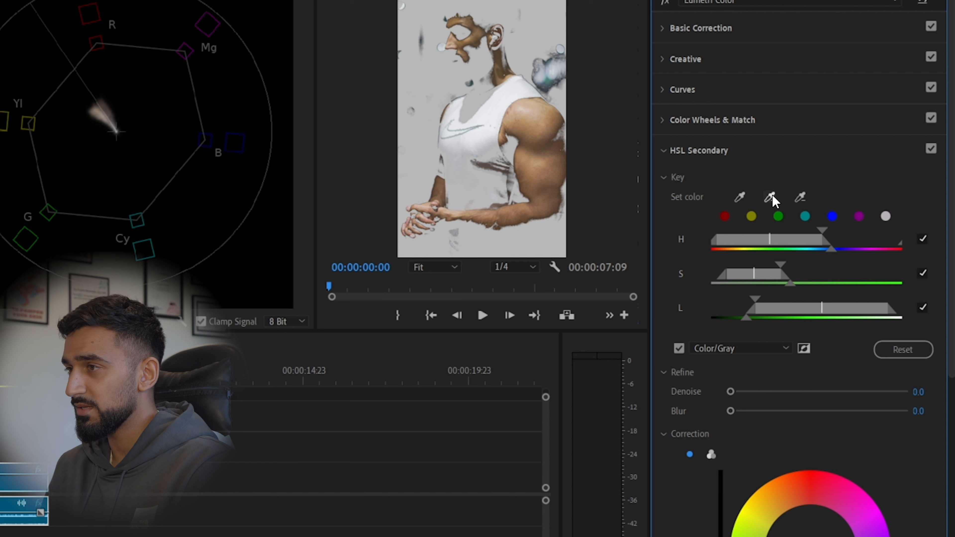
{"action": "left_click", "coordinate": [542, 134]}
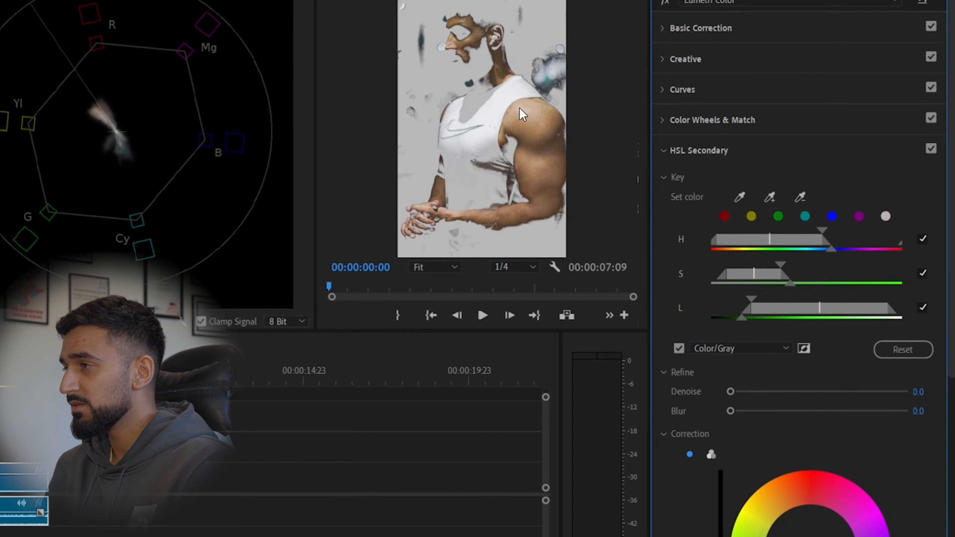
Try a strong yellow-green tint on the keyed area with the HSL correction wheel, and return the wheel to its centre
{"action": "scroll", "coordinate": [947, 113], "scroll_direction": "down", "scroll_amount": 5}
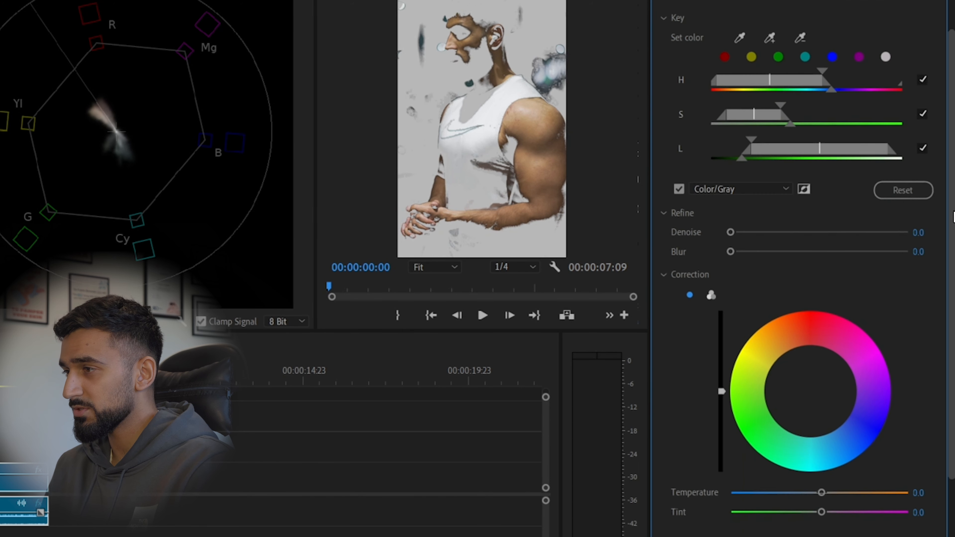
{"action": "left_click_drag", "start_coordinate": [810, 346], "coordinate": [730, 358]}
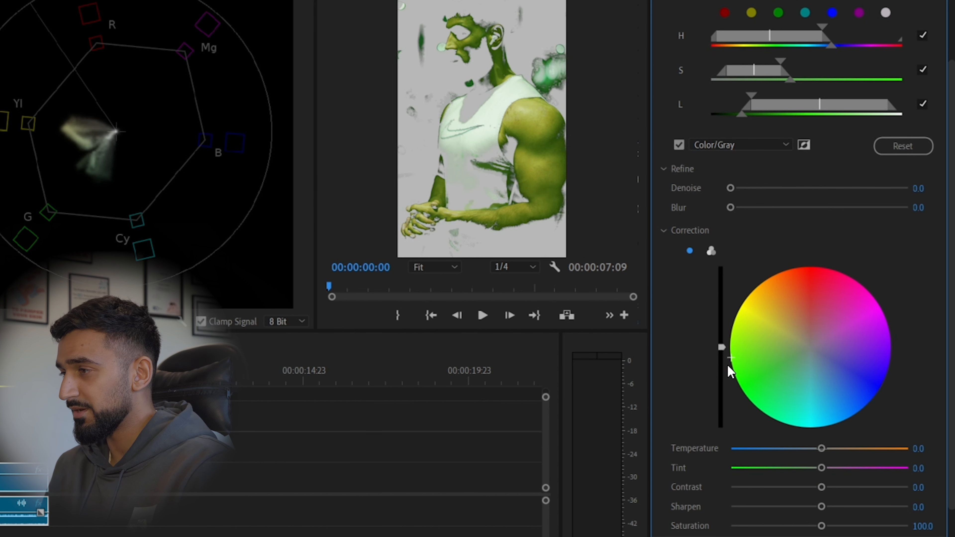
{"action": "left_click_drag", "start_coordinate": [732, 364], "coordinate": [809, 346]}
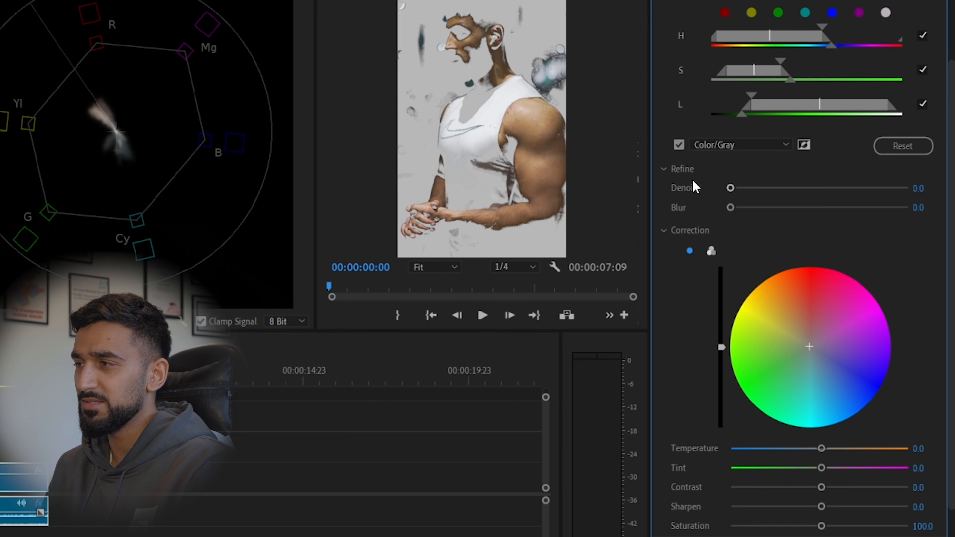
Refine the key with Denoise 8.8 and Blur 3.0, and shift the correction wheel slightly toward red while playing the clip
{"action": "left_click_drag", "start_coordinate": [734, 188], "coordinate": [748, 207]}
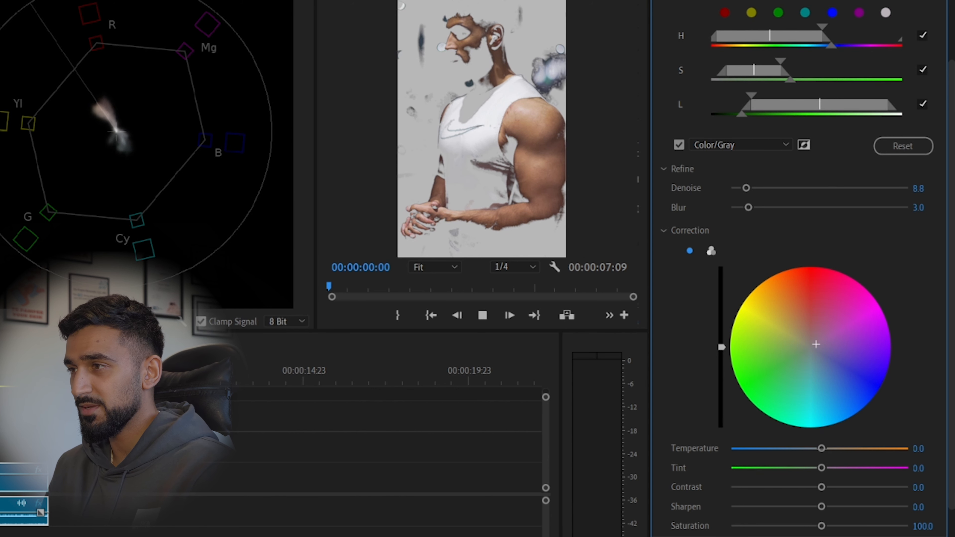
{"action": "key", "text": "space"}
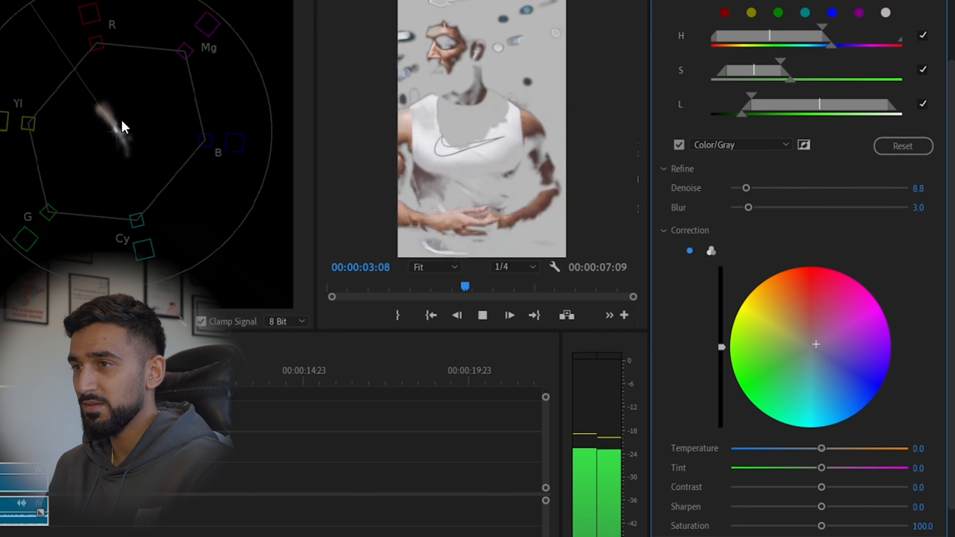
{"action": "key", "text": "space"}
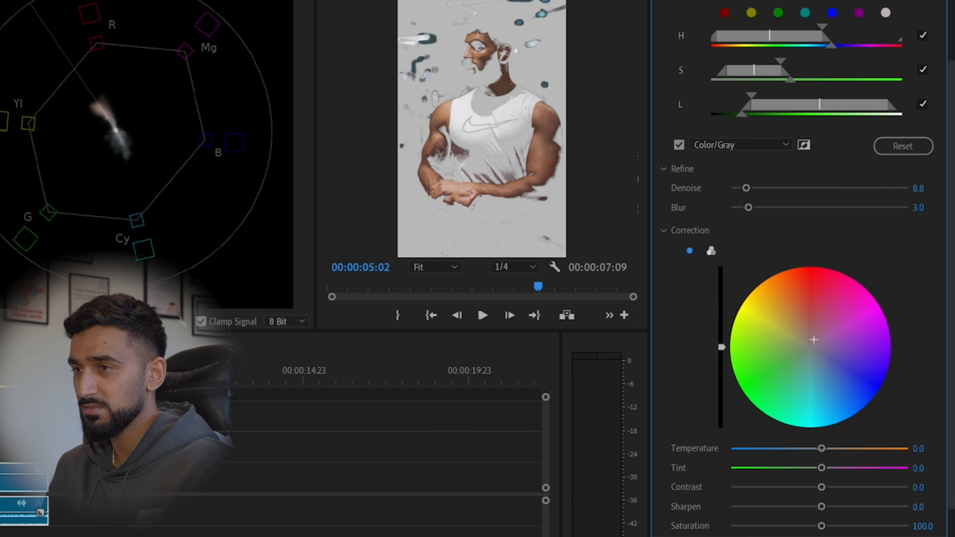
Replay the later part of the clip to check how the key mask holds up as the subject moves
{"action": "left_click", "coordinate": [1, 376]}
{"action": "key", "text": "space"}
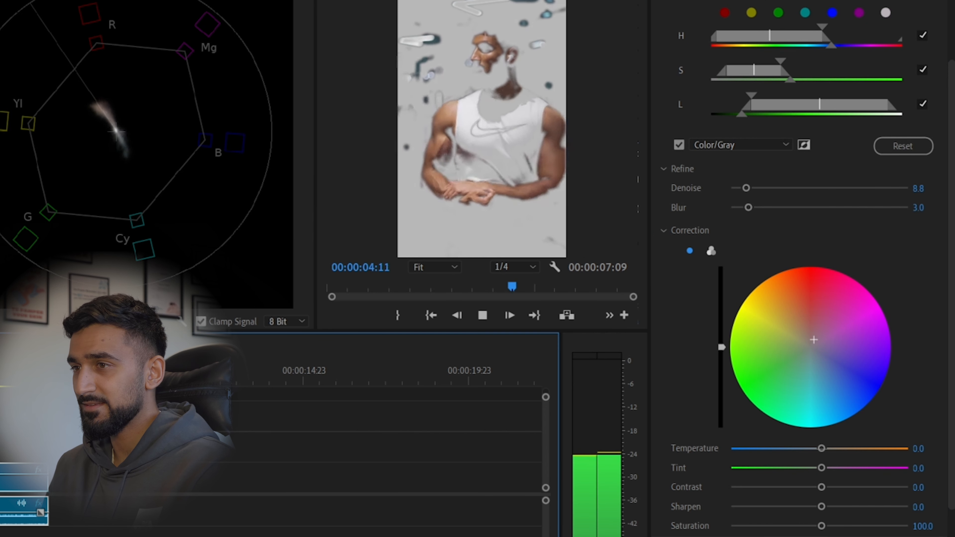
{"action": "key", "text": "space"}
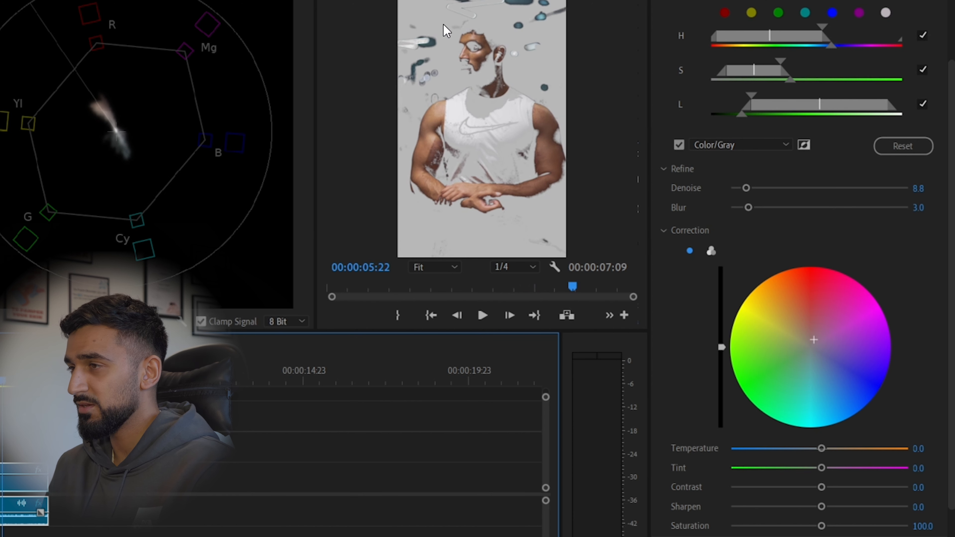
Turn off the Color/Gray mask and play the clip at full size to check the graded skin tones
{"action": "left_click", "coordinate": [679, 145]}
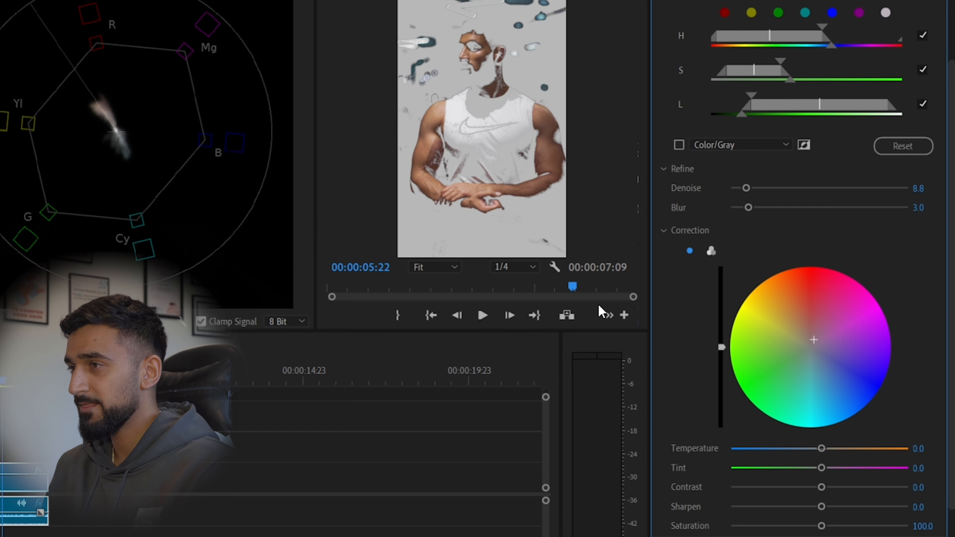
{"action": "left_click_drag", "start_coordinate": [2, 380], "coordinate": [0, 381]}
{"action": "key", "text": "space"}
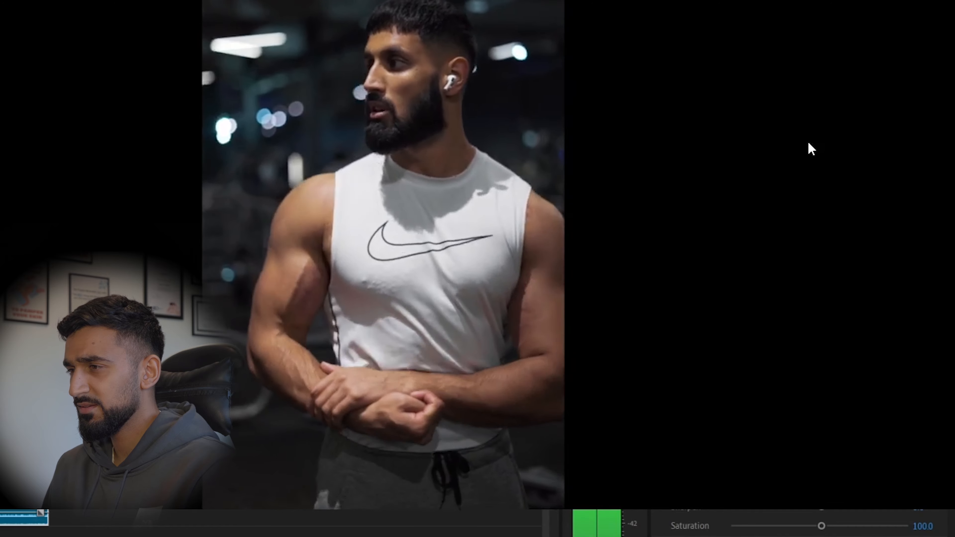
{"action": "key", "text": "space"}
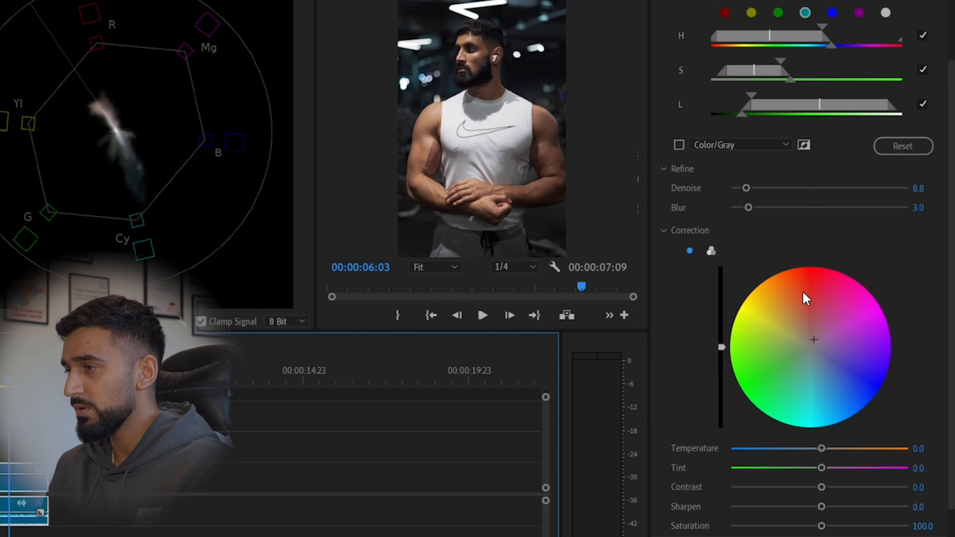
Adjust the brightness of the keyed area with the HSL correction slider, settling slightly below neutral
{"action": "left_click", "coordinate": [721, 346]}
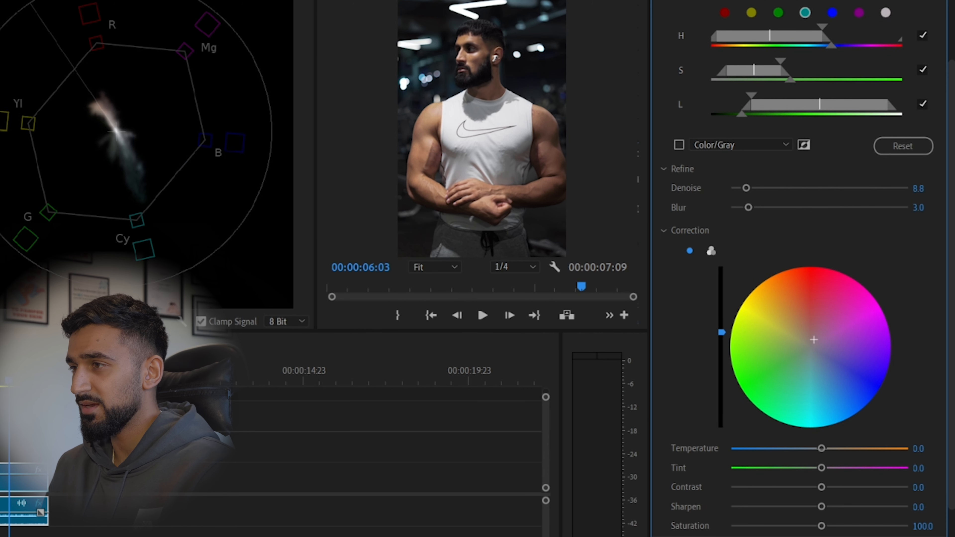
{"action": "mouse_move", "coordinate": [721, 364]}
{"action": "left_mouse_down"}
{"action": "mouse_move", "coordinate": [721, 377]}
{"action": "mouse_move", "coordinate": [722, 359]}
{"action": "left_mouse_up"}
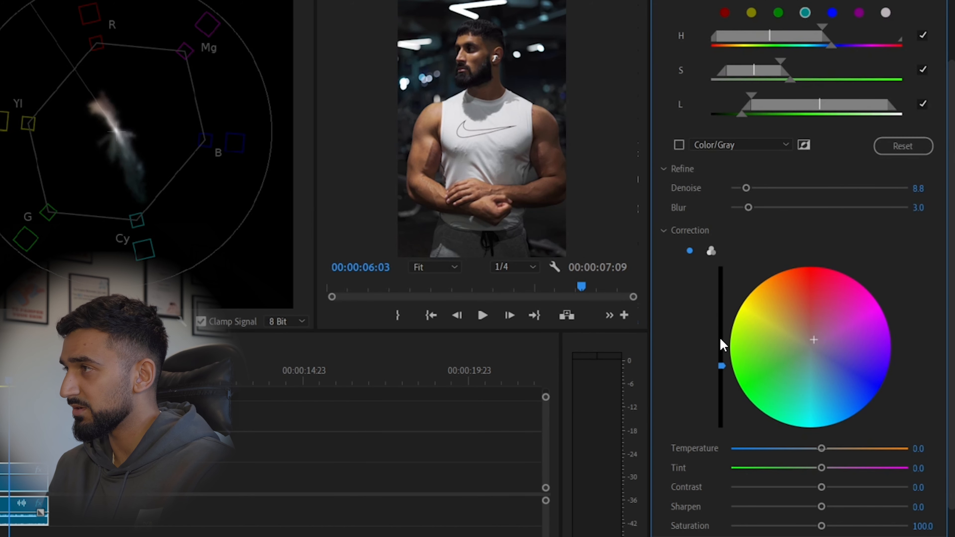
Play the graded clip at full size to check the skin tones
{"action": "key", "text": "ctrl+grave"}
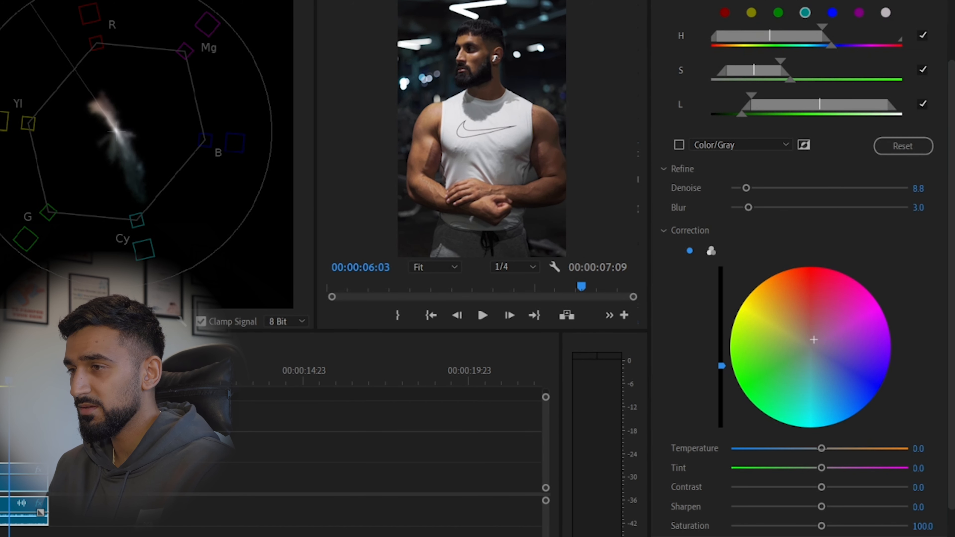
{"action": "key", "text": "space"}
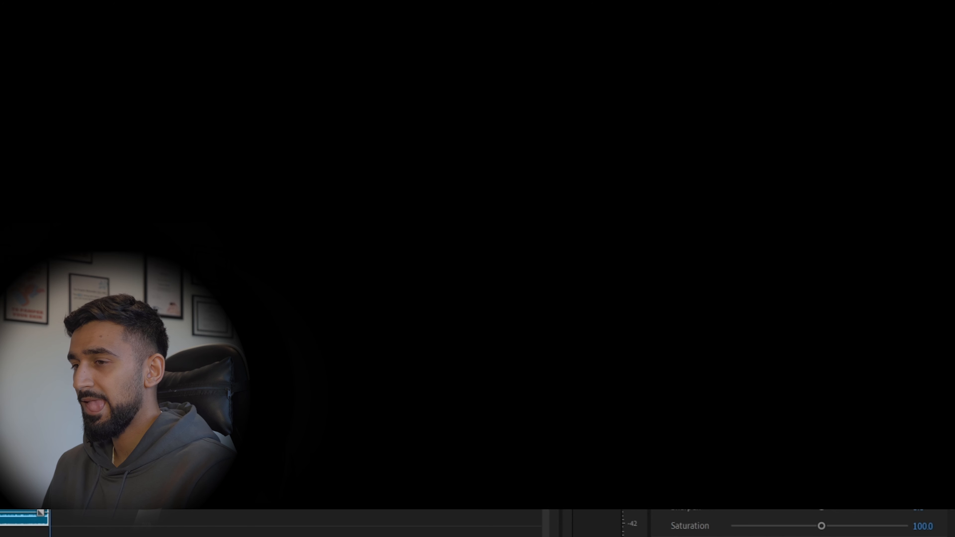
{"action": "key", "text": "ctrl+grave"}
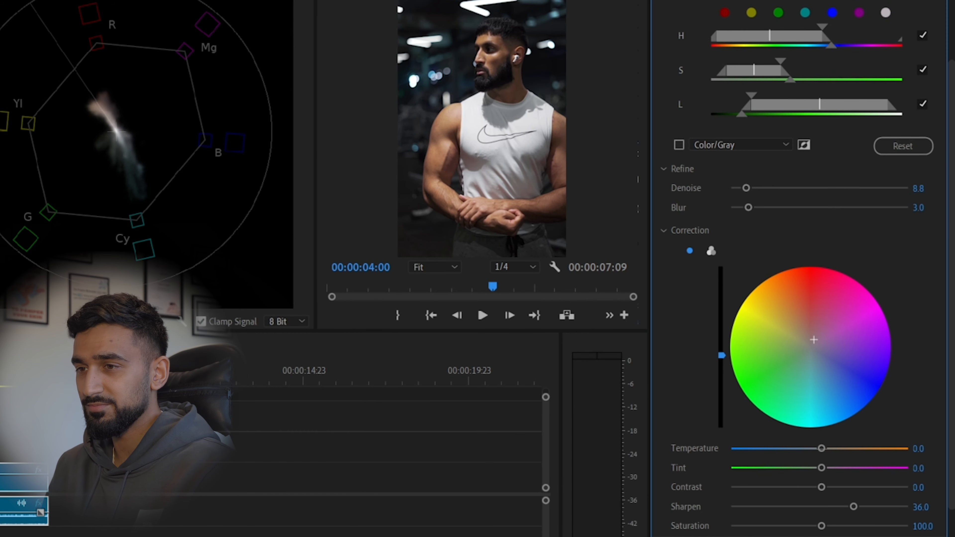
Replay the clip from near its start in the program monitor to check the sharpened skin areas
{"action": "left_click", "coordinate": [1, 376]}
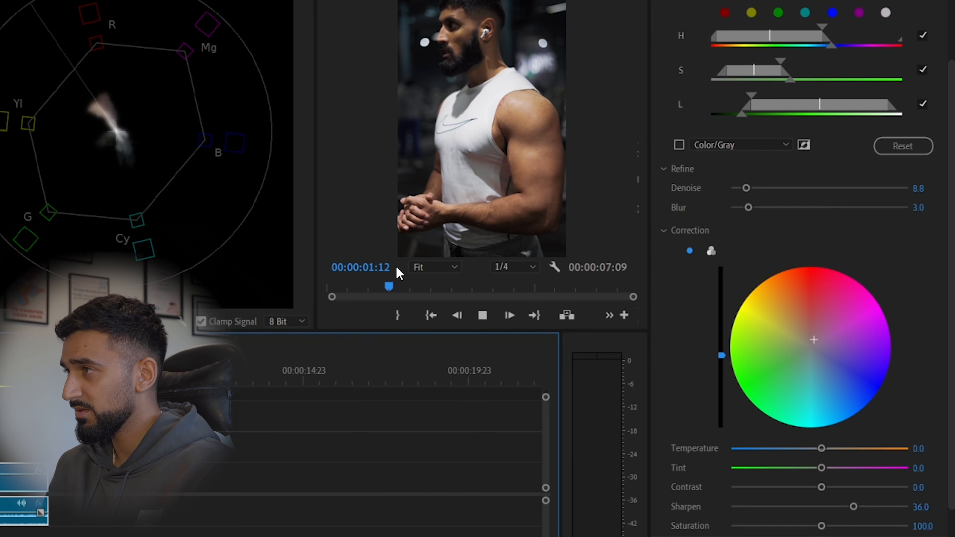
{"action": "key", "text": "space"}
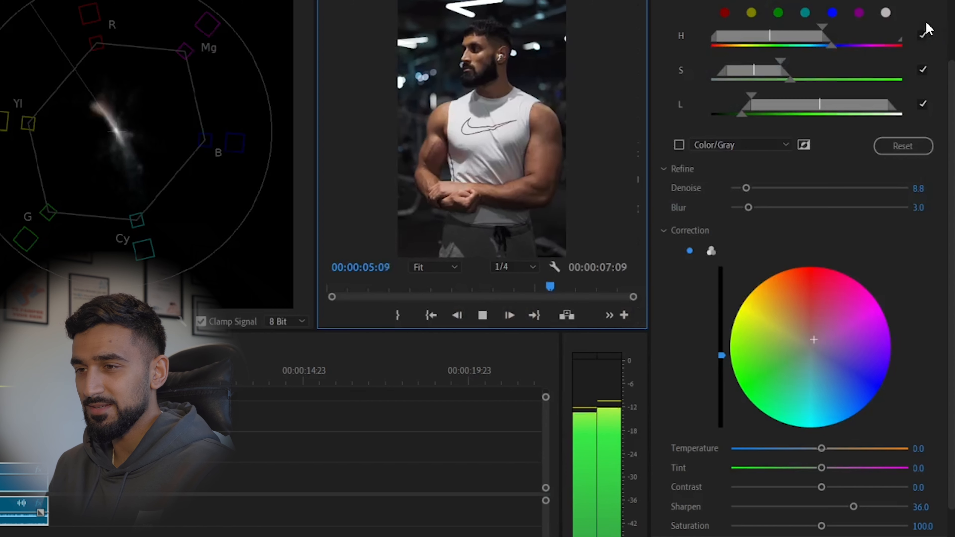
{"action": "key", "text": "space"}
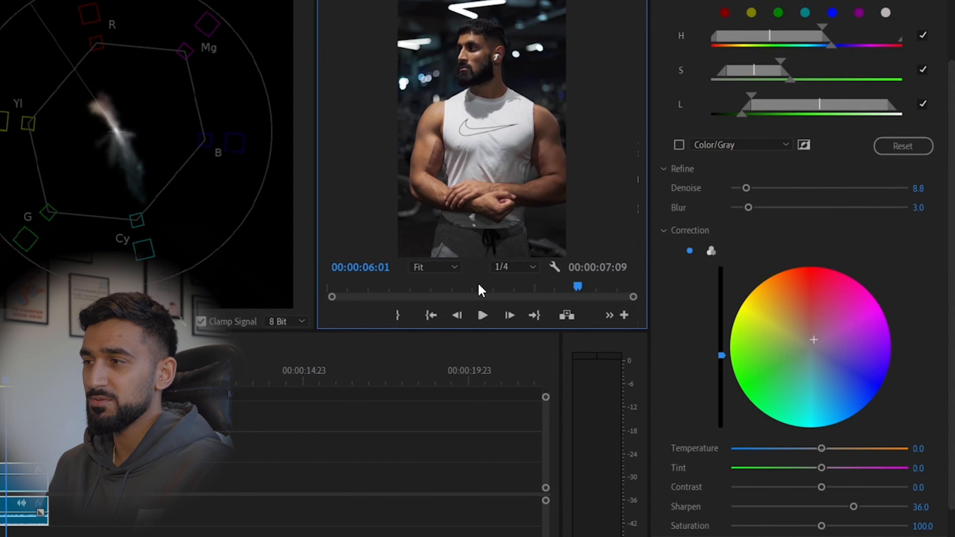
Review the clip from the start at Full playback resolution and return the playback resolution to 1/4
{"action": "left_click", "coordinate": [514, 268]}
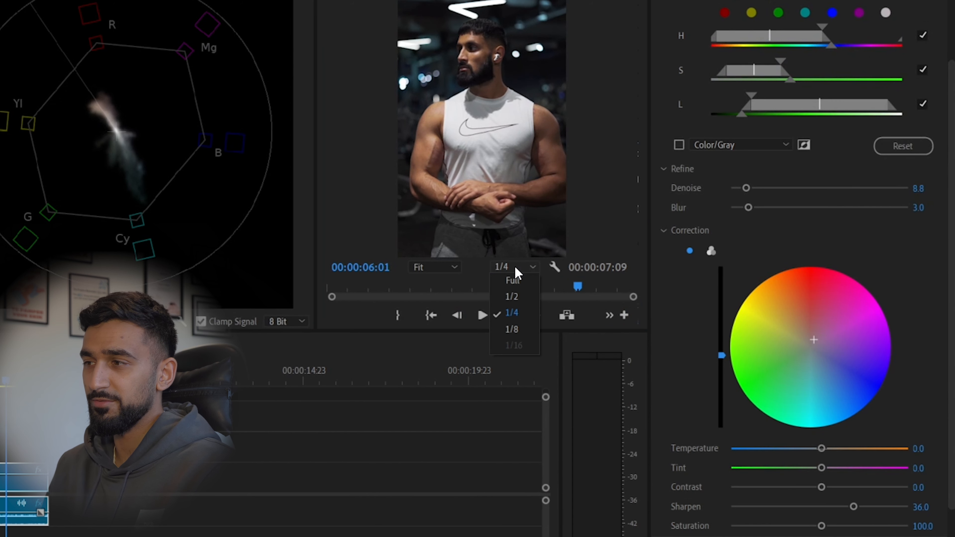
{"action": "left_click", "coordinate": [514, 281]}
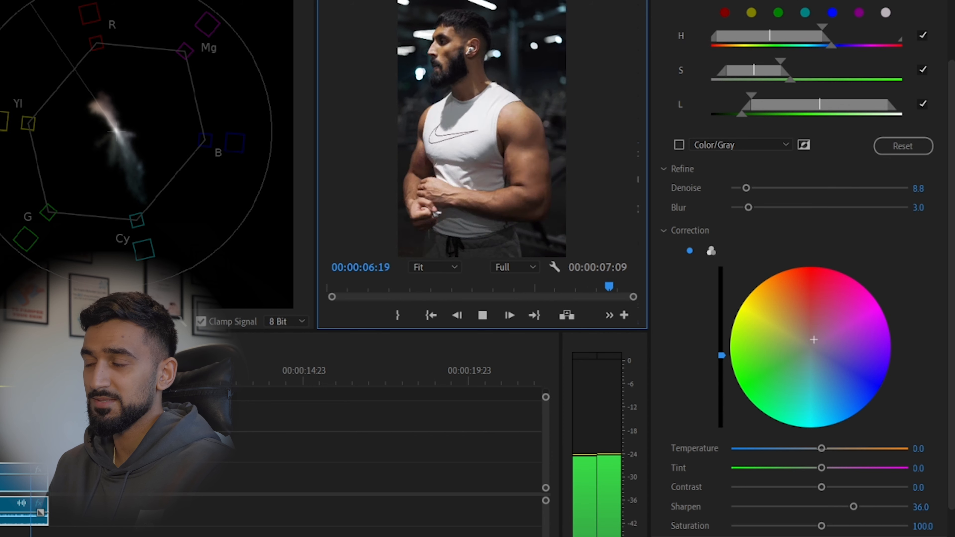
{"action": "key", "text": "Home"}
{"action": "key", "text": "space"}
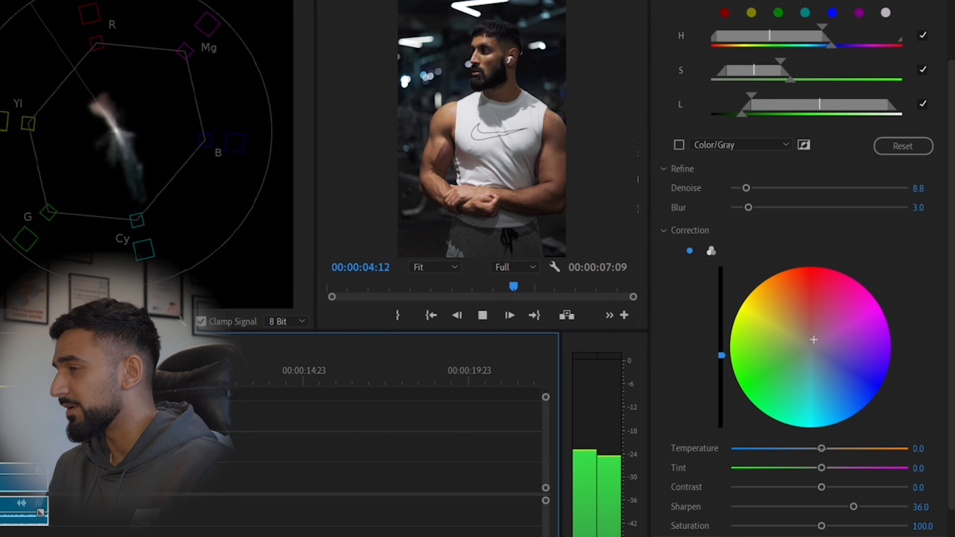
{"action": "key", "text": "space"}
{"action": "left_click", "coordinate": [515, 267]}
{"action": "left_click", "coordinate": [511, 316]}
Compare an early frame with HSL Secondary off and on, leaving it enabled, and play the clip onward from there
{"action": "left_click", "coordinate": [2, 372]}
{"action": "left_click_drag", "start_coordinate": [1, 372], "coordinate": [0, 372]}
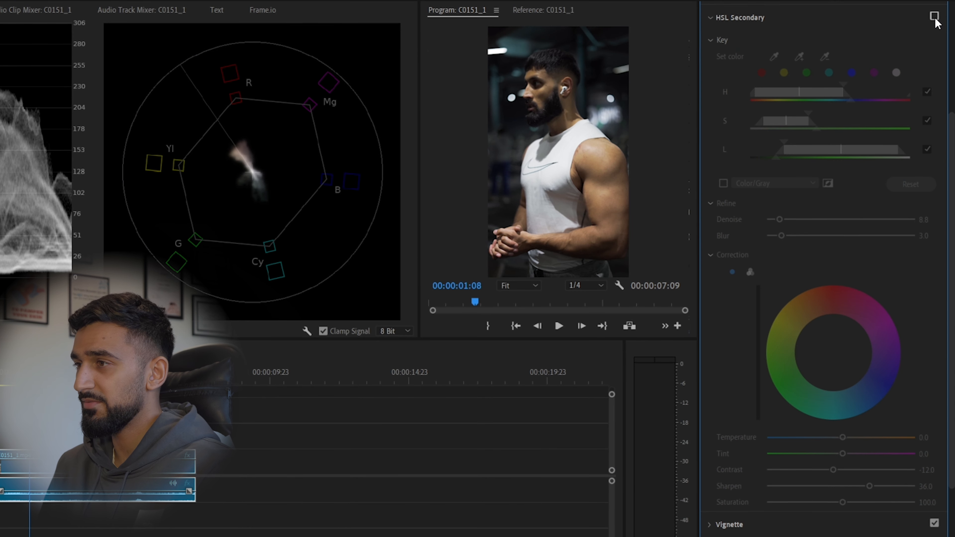
{"action": "left_click", "coordinate": [934, 16]}
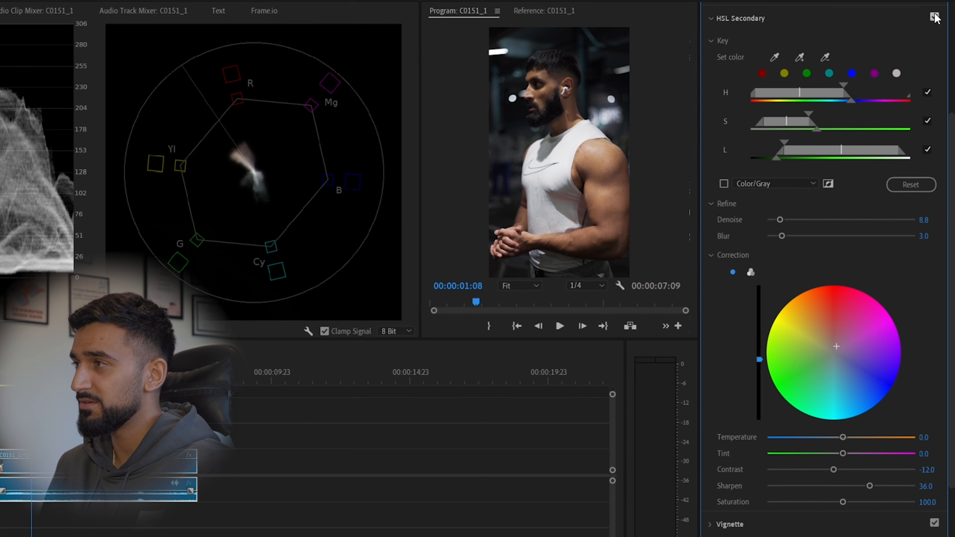
{"action": "left_click", "coordinate": [935, 17]}
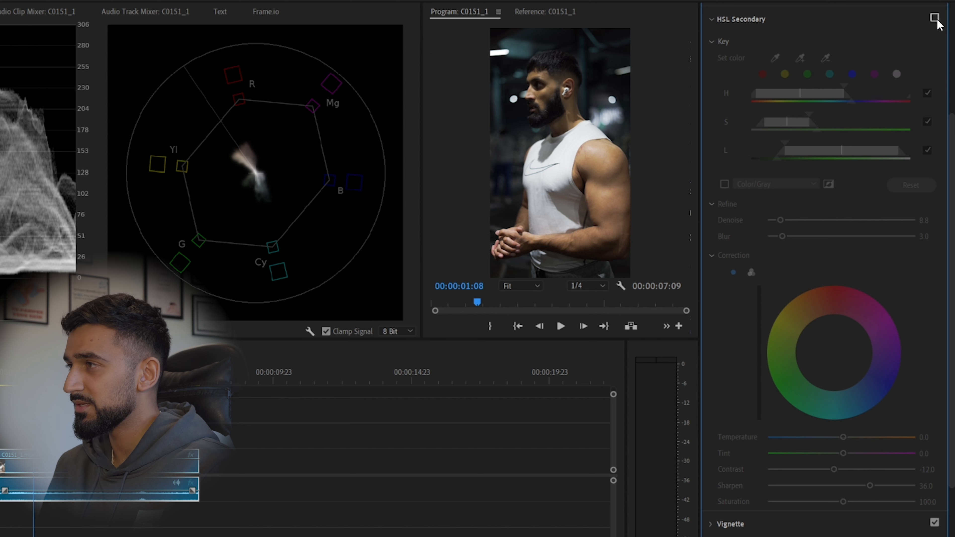
{"action": "left_click", "coordinate": [935, 18]}
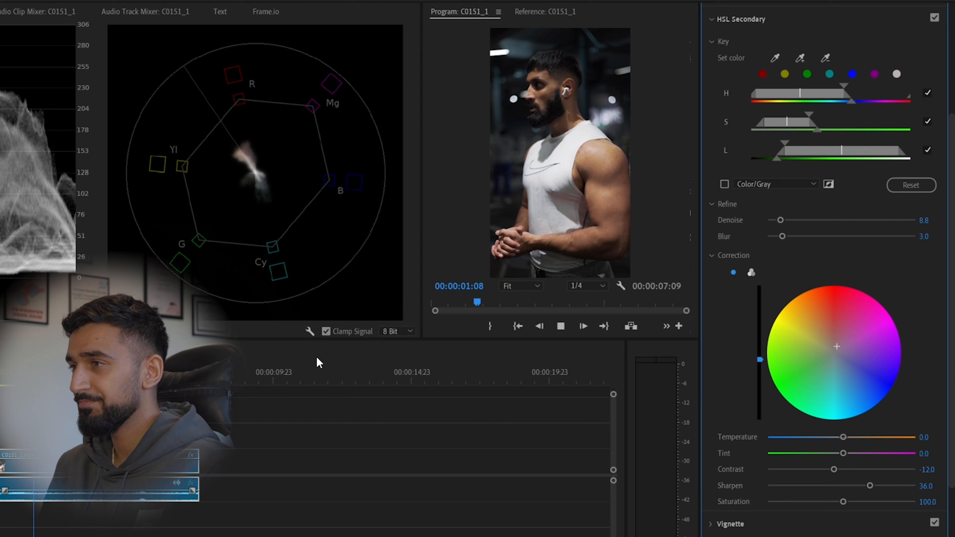
{"action": "key", "text": "space"}
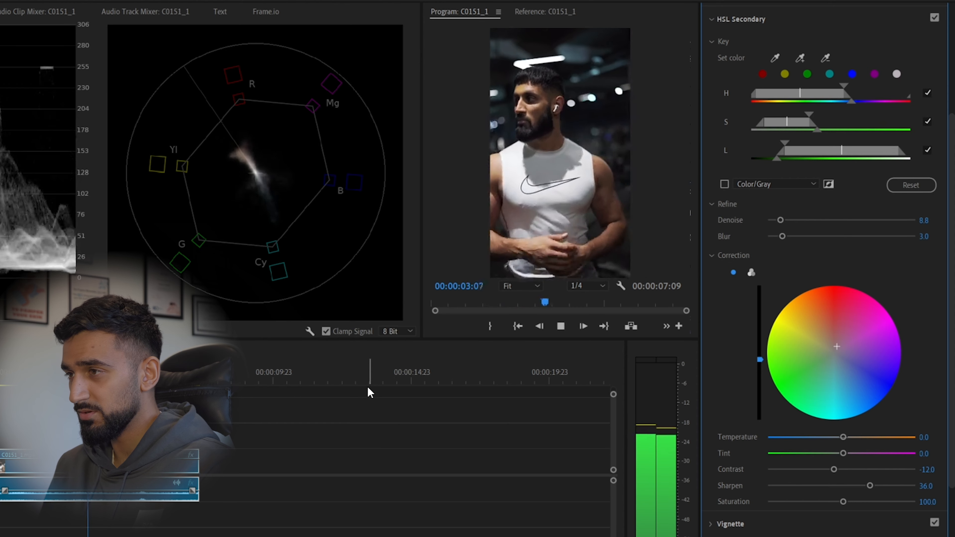
{"action": "key", "text": "space"}
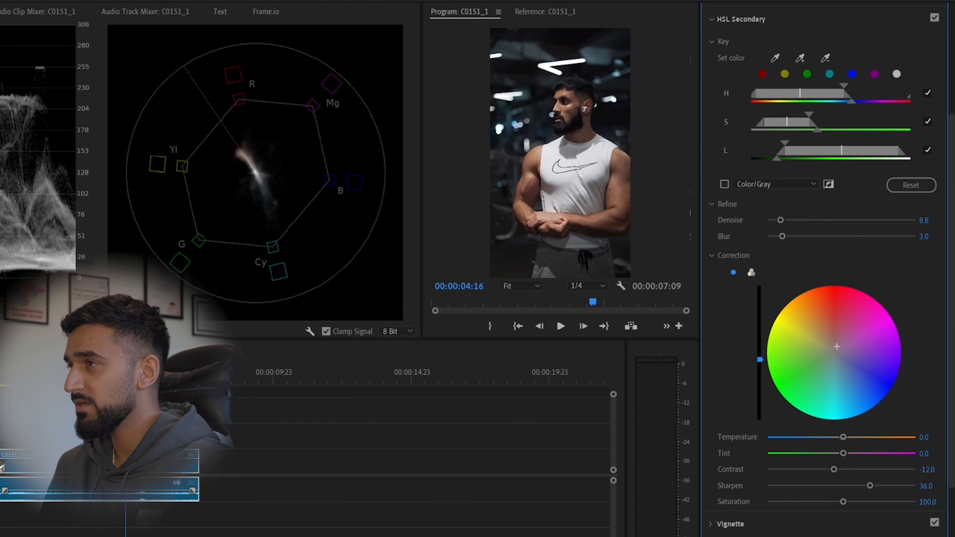
Add a subtle dark vignette with Amount -0.5 and Feather 59.4, collapsing the HSL Secondary and Vignette sections
{"action": "left_click", "coordinate": [714, 20]}
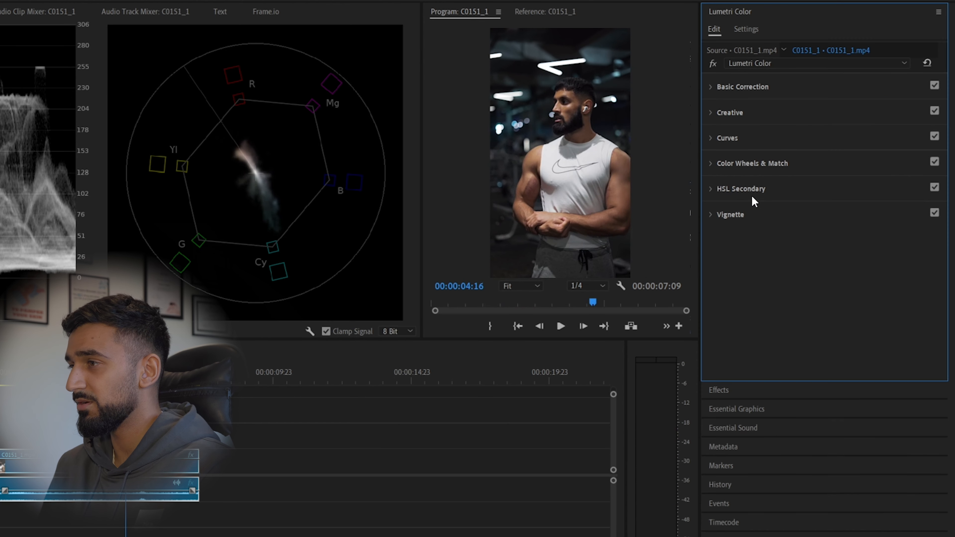
{"action": "left_click", "coordinate": [713, 215]}
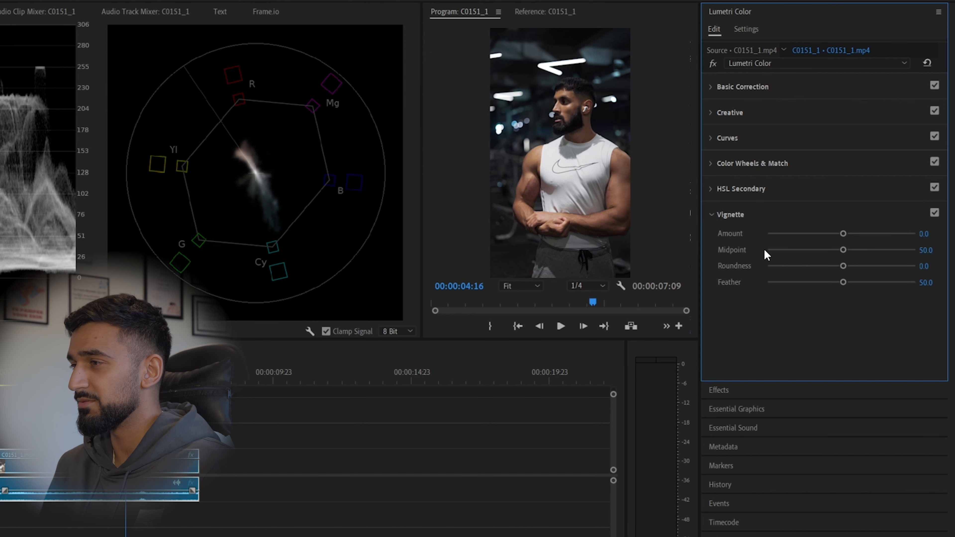
{"action": "mouse_move", "coordinate": [844, 235]}
{"action": "left_mouse_down"}
{"action": "mouse_move", "coordinate": [855, 234]}
{"action": "mouse_move", "coordinate": [819, 233]}
{"action": "mouse_move", "coordinate": [842, 237]}
{"action": "mouse_move", "coordinate": [828, 237]}
{"action": "left_mouse_up"}
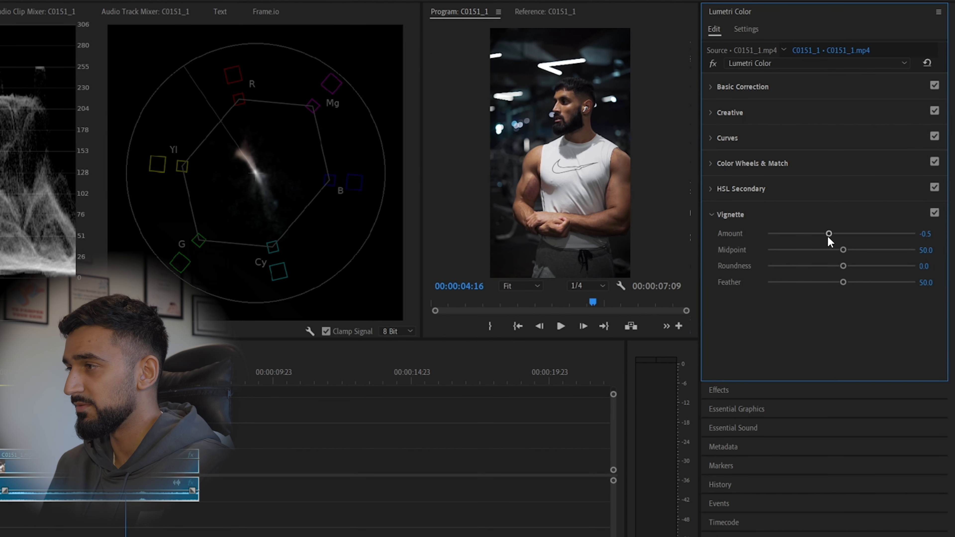
{"action": "left_click", "coordinate": [851, 282]}
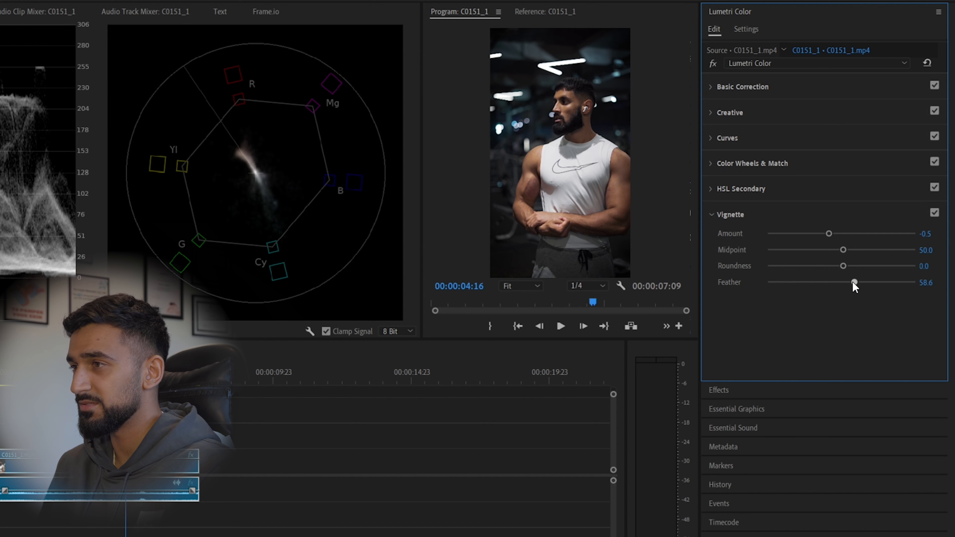
{"action": "left_click_drag", "start_coordinate": [878, 284], "coordinate": [854, 290]}
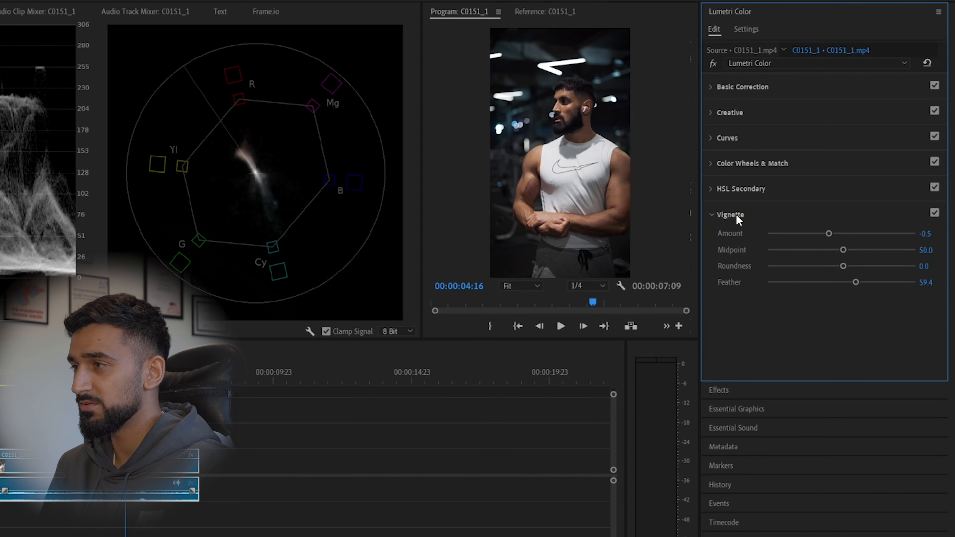
{"action": "left_click", "coordinate": [712, 214]}
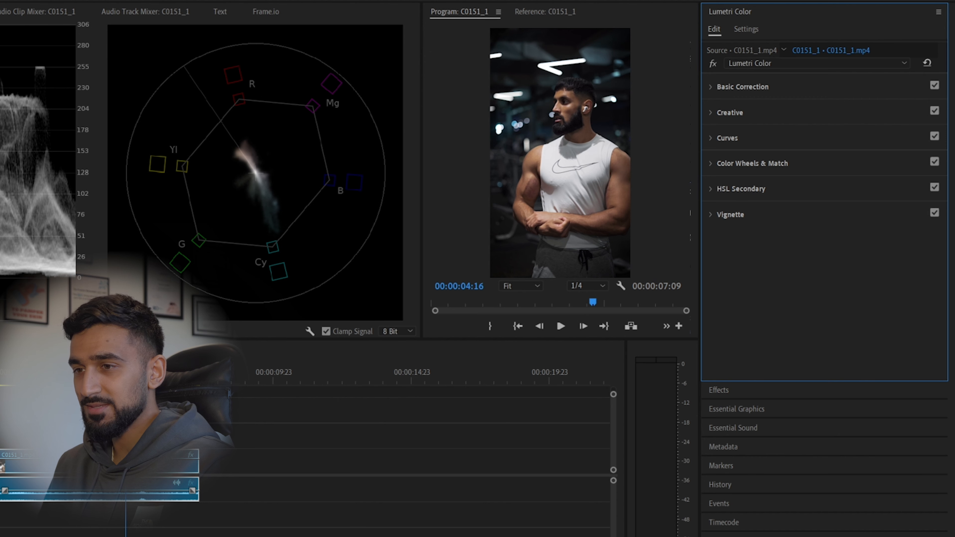
Play the clip from the beginning to review the grade with the vignette
{"action": "left_click_drag", "start_coordinate": [99, 376], "coordinate": [0, 377]}
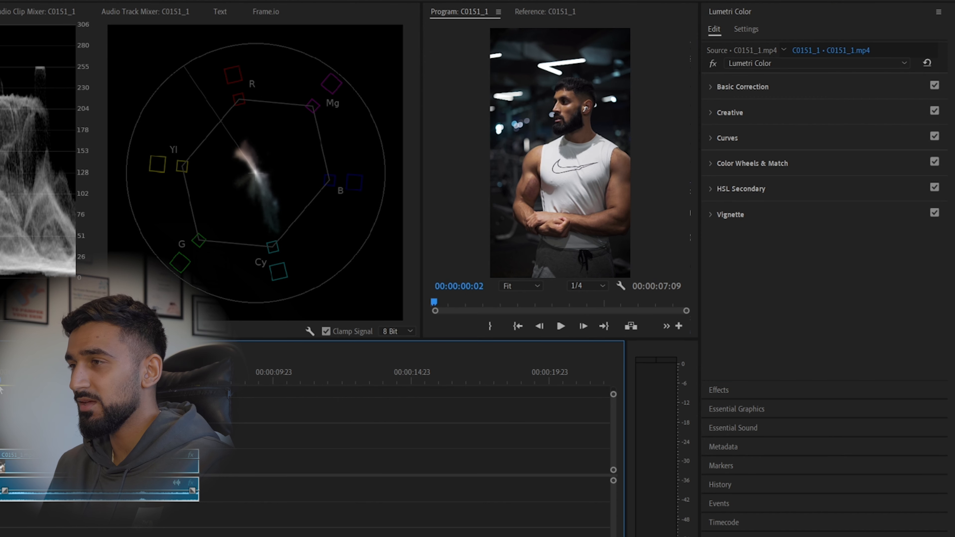
{"action": "key", "text": "space"}
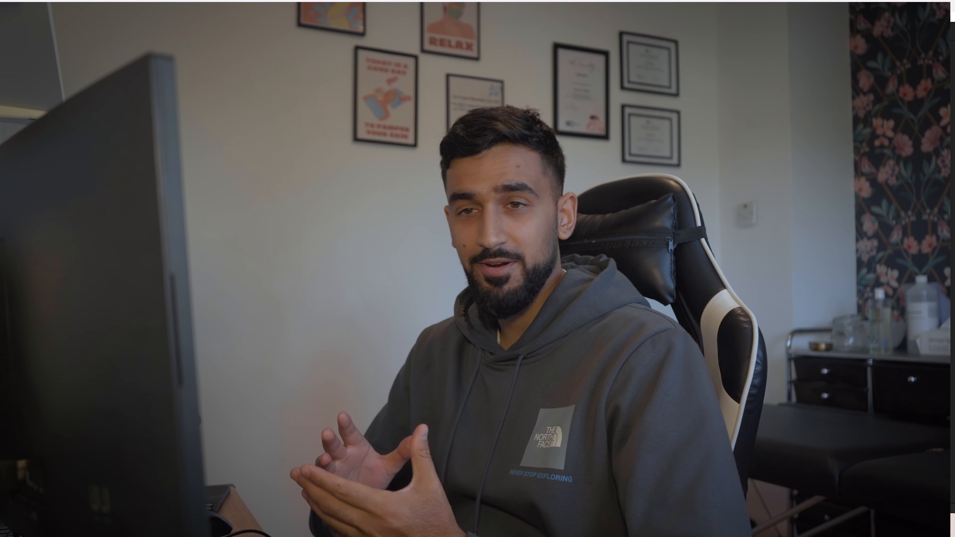